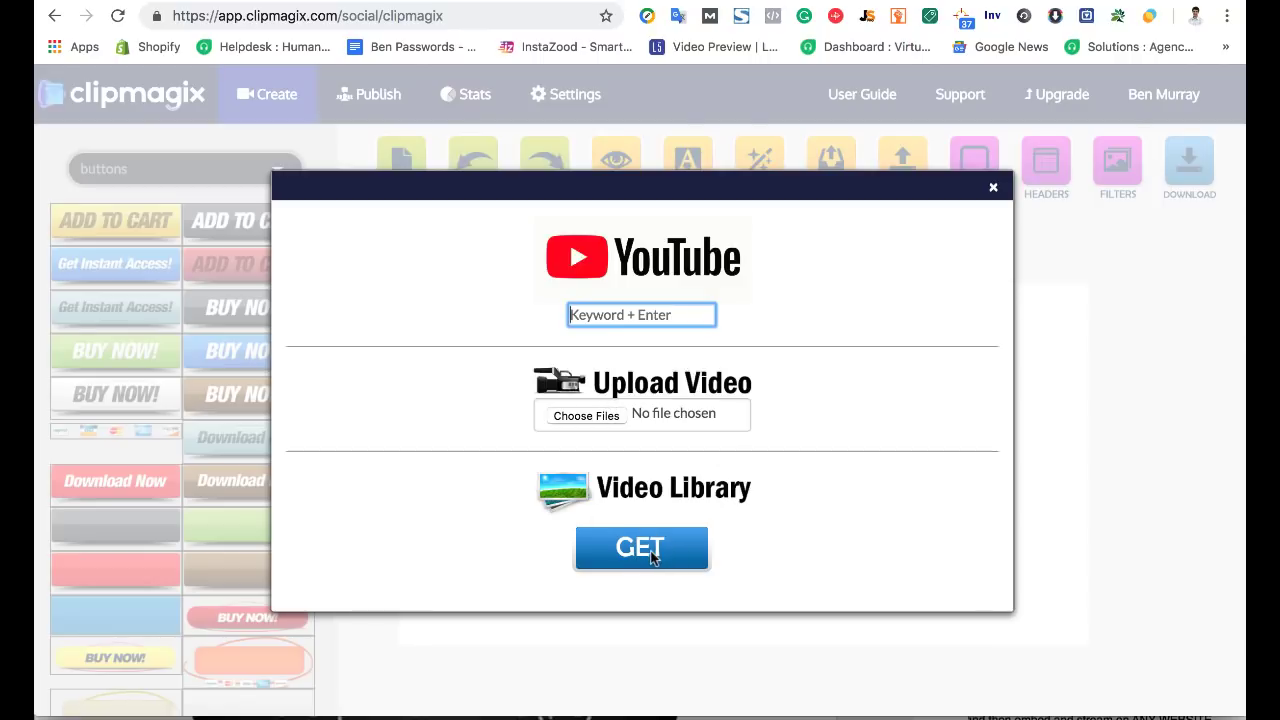
# Browse the cityscapes video library and select the Trafalgar Square clip
pyautogui.click(651, 557)
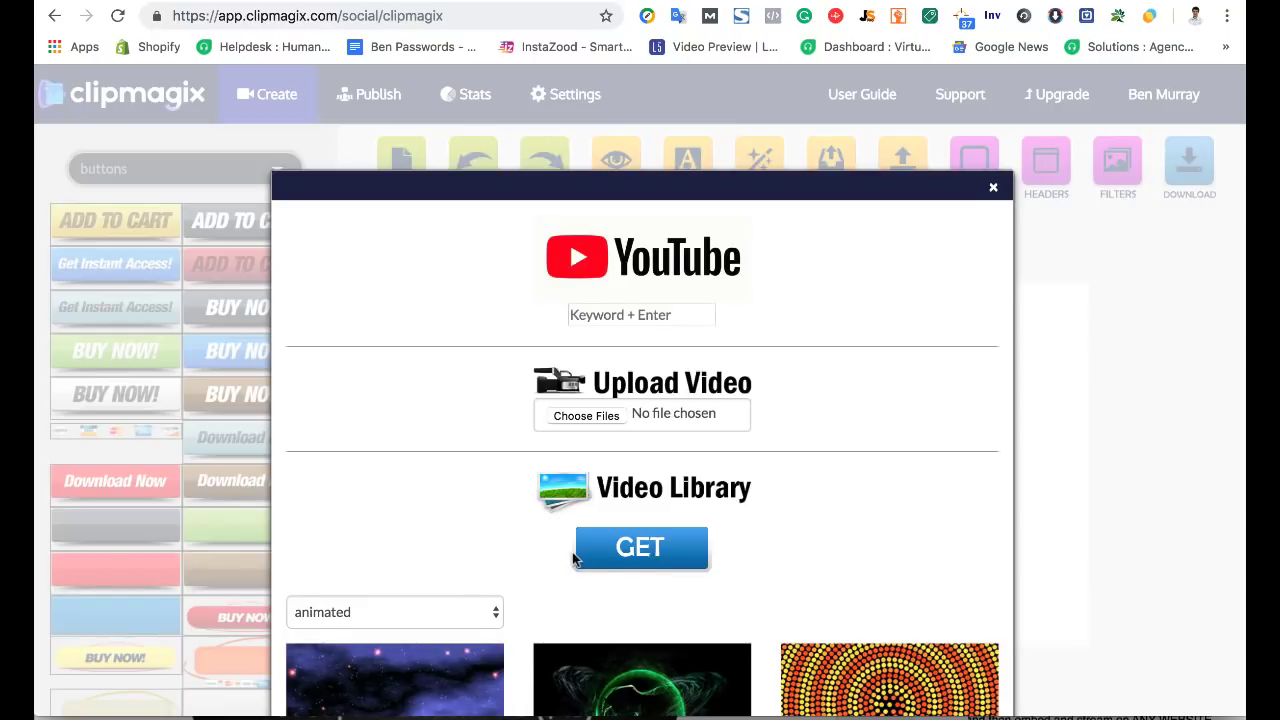
pyautogui.scroll(-5, 575, 560)
pyautogui.click(453, 284)
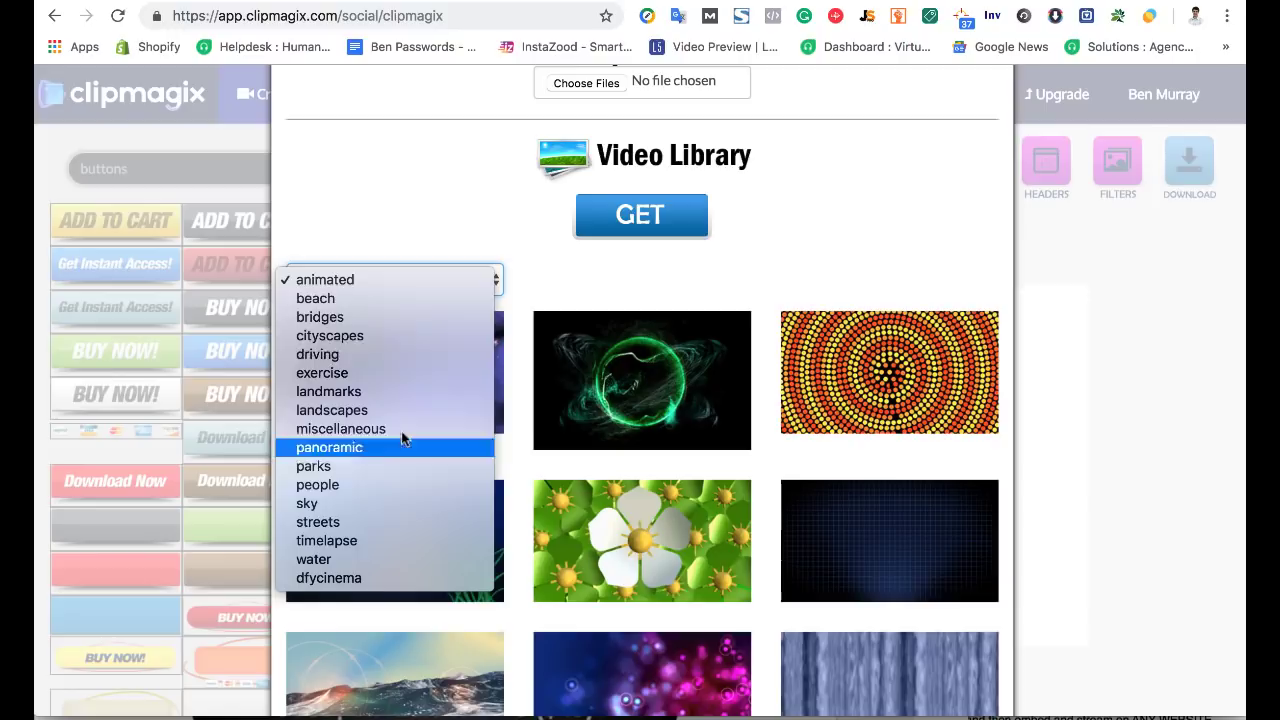
pyautogui.click(394, 336)
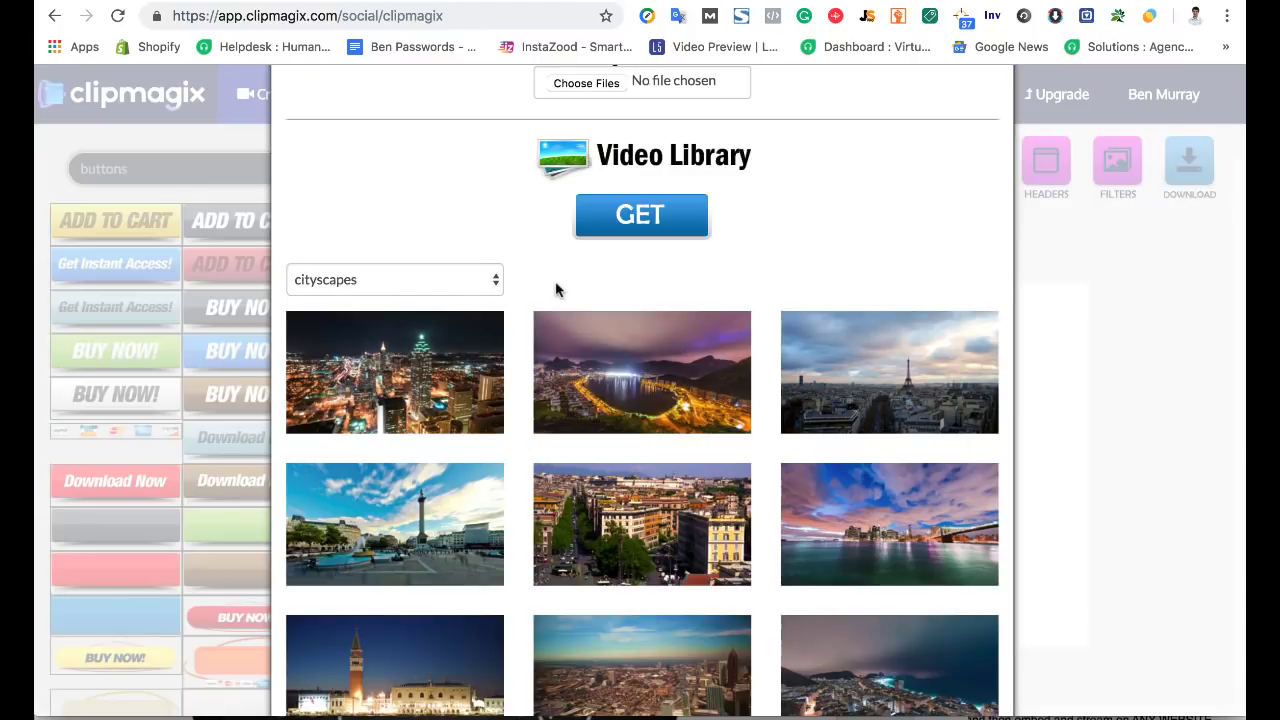
pyautogui.click(389, 535)
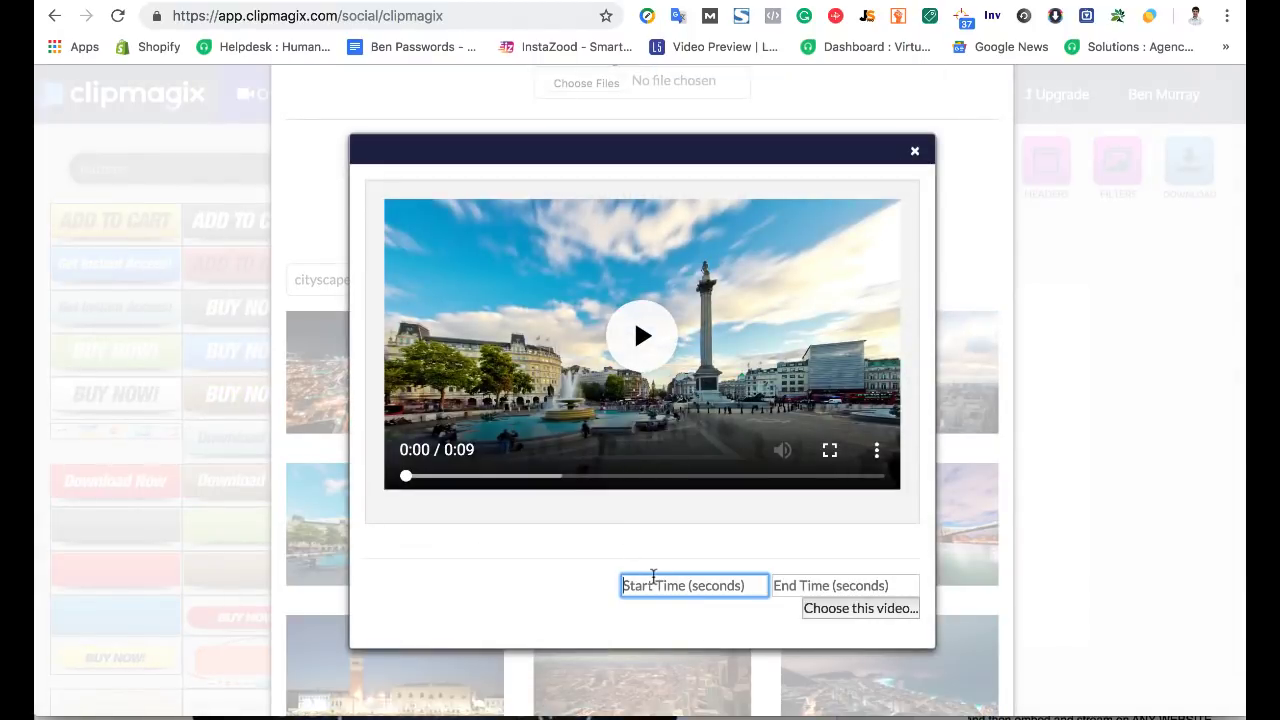
# Trim the clip to run from 0:00 to 0:09 and load it onto the canvas
pyautogui.write('0:00')
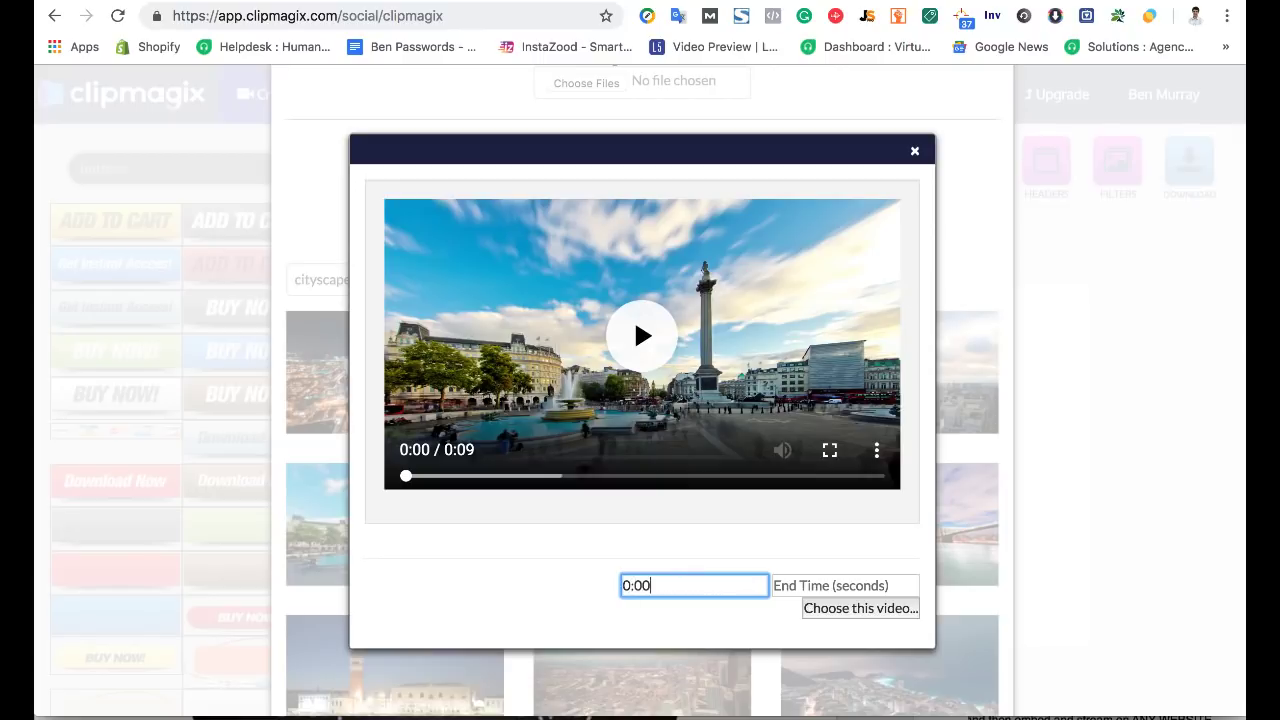
pyautogui.click(803, 580)
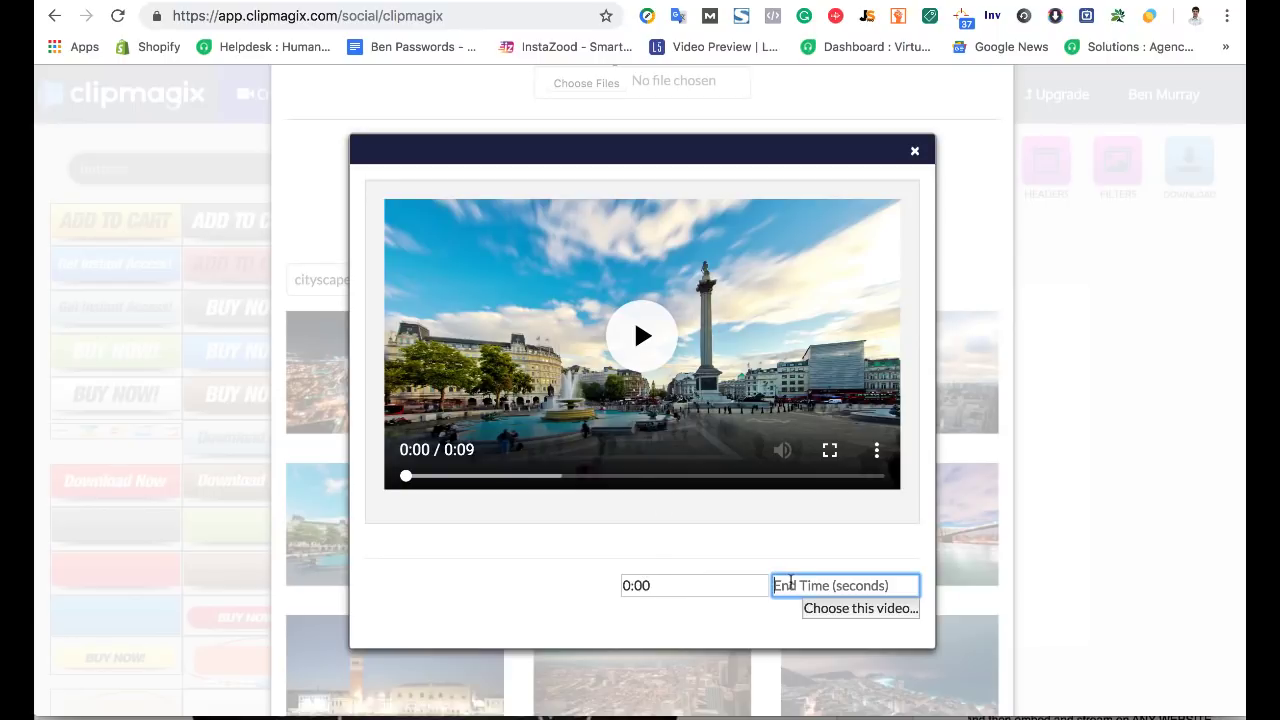
pyautogui.write('0')
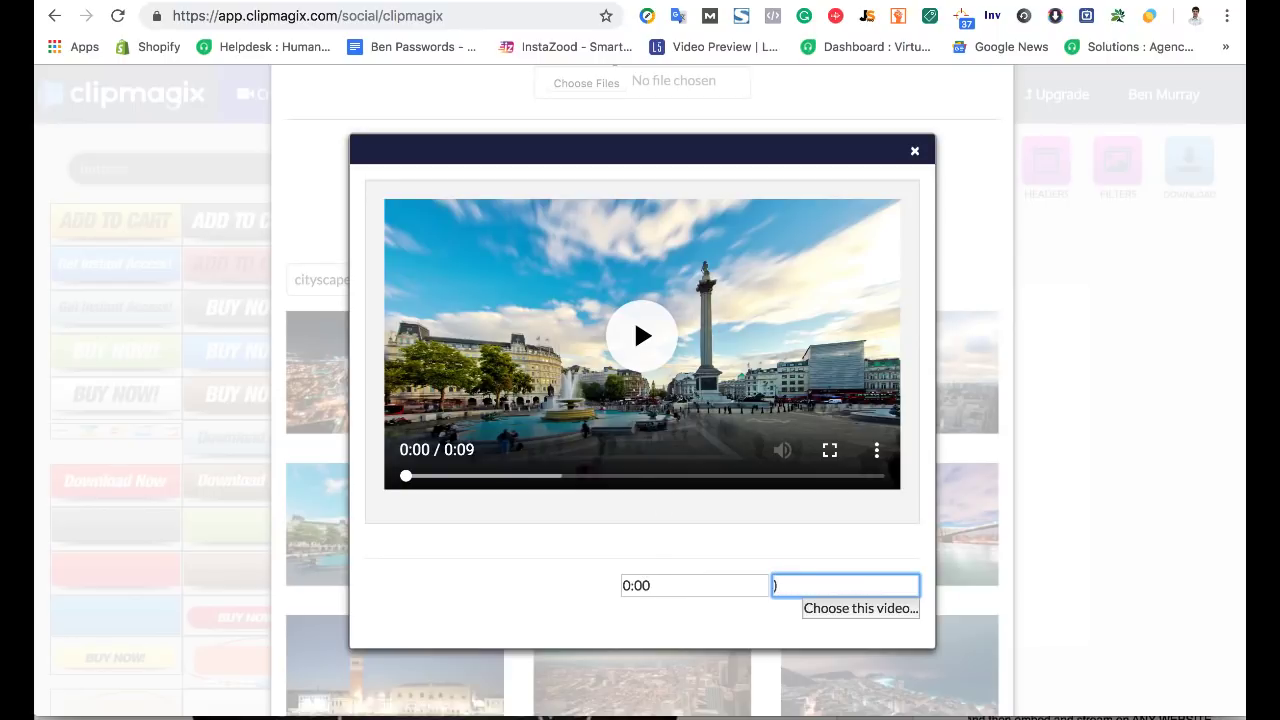
pyautogui.press('BackSpace')
pyautogui.write('0:09')
pyautogui.click(862, 610)
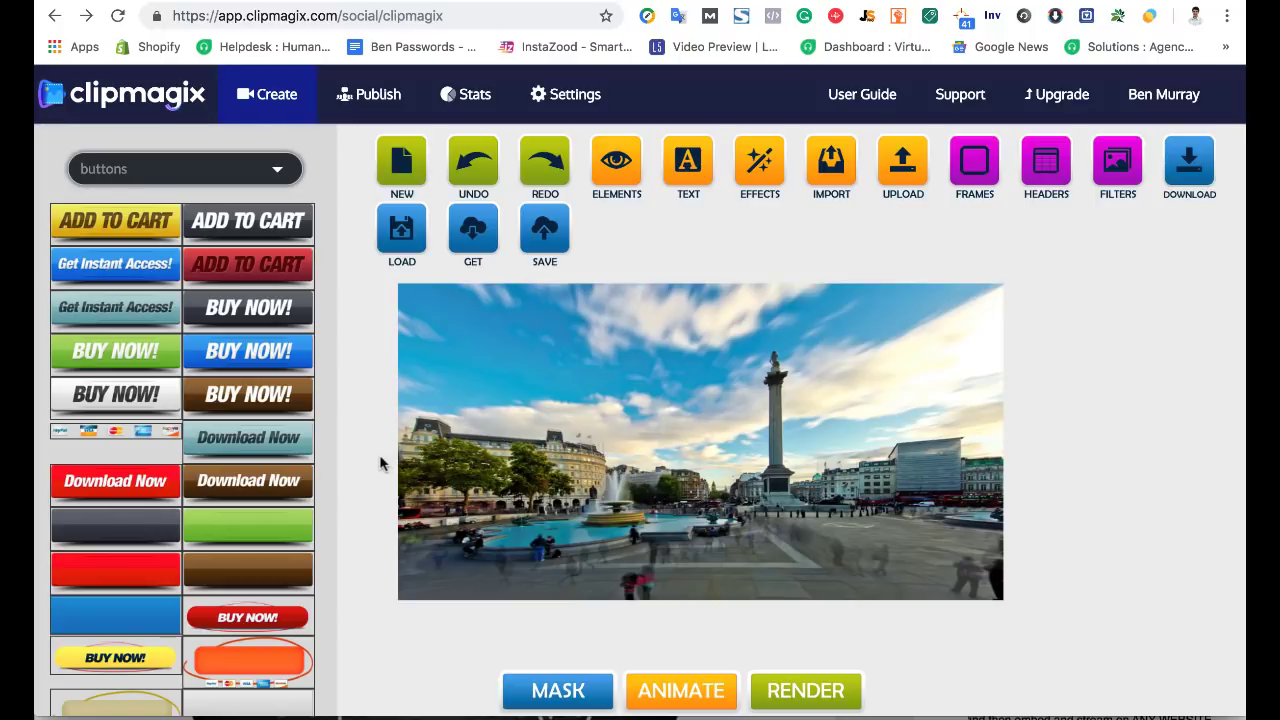
# Brush a mask over the sky and column area, from the top-left corner rightward
pyautogui.click(561, 703)
pyautogui.moveTo(474, 375)
pyautogui.mouseDown()
pyautogui.moveTo(432, 306)
pyautogui.moveTo(414, 331)
pyautogui.moveTo(417, 371)
pyautogui.moveTo(480, 372)
pyautogui.mouseUp()
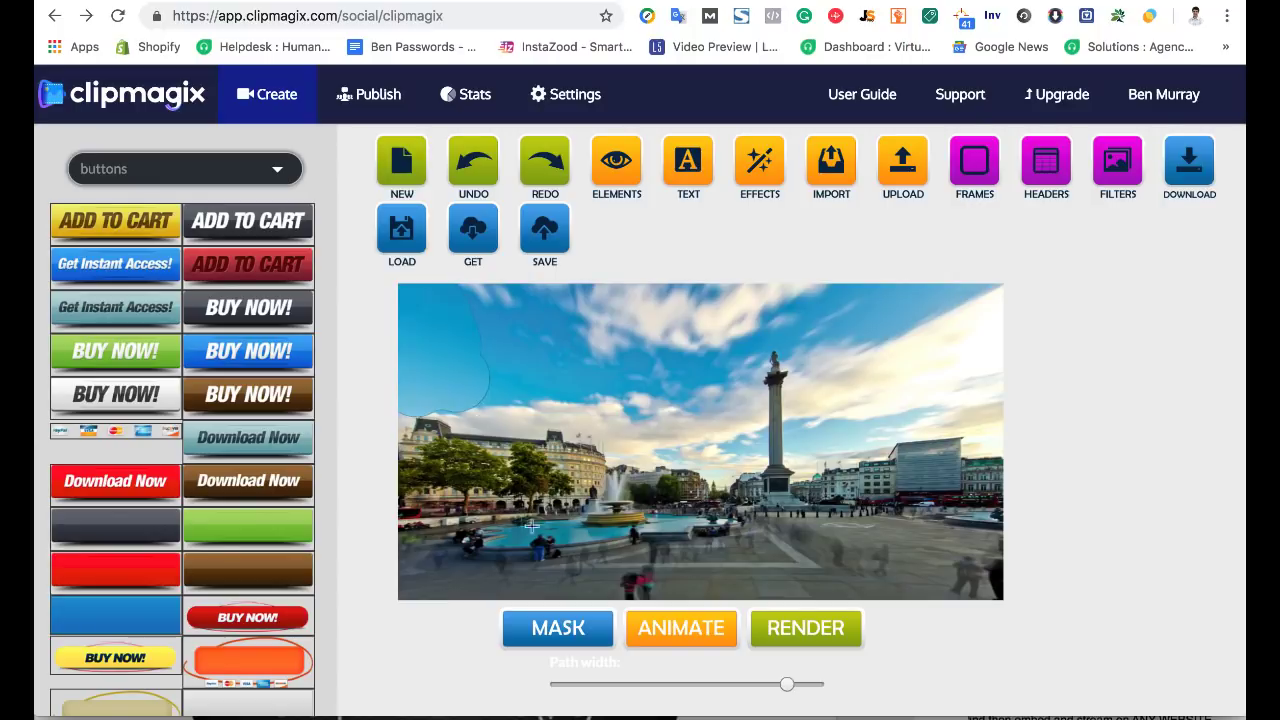
pyautogui.click(573, 636)
pyautogui.moveTo(500, 318)
pyautogui.mouseDown()
pyautogui.moveTo(470, 405)
pyautogui.moveTo(650, 435)
pyautogui.mouseUp()
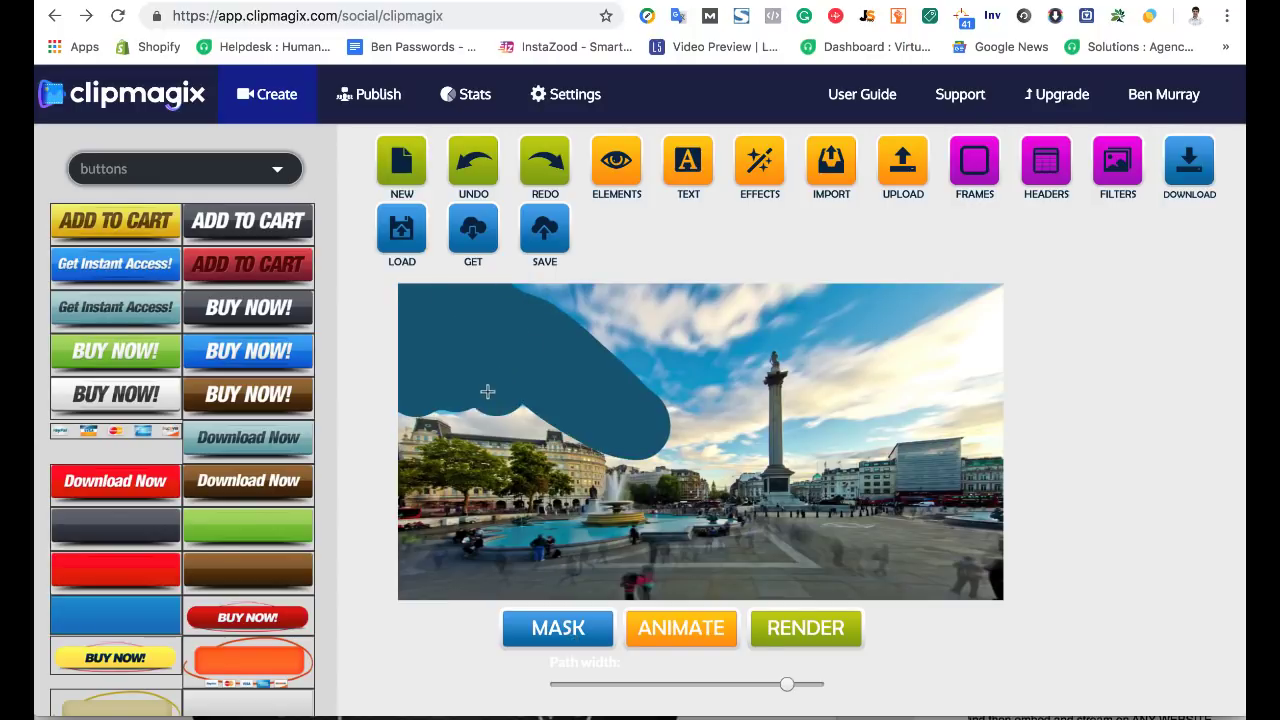
pyautogui.moveTo(487, 391)
pyautogui.mouseDown()
pyautogui.moveTo(525, 403)
pyautogui.moveTo(628, 391)
pyautogui.moveTo(661, 418)
pyautogui.moveTo(734, 430)
pyautogui.moveTo(739, 443)
pyautogui.moveTo(723, 451)
pyautogui.moveTo(706, 445)
pyautogui.moveTo(814, 442)
pyautogui.moveTo(937, 414)
pyautogui.moveTo(988, 423)
pyautogui.moveTo(966, 292)
pyautogui.moveTo(988, 380)
pyautogui.moveTo(885, 340)
pyautogui.moveTo(700, 352)
pyautogui.moveTo(539, 316)
pyautogui.moveTo(790, 334)
pyautogui.moveTo(521, 275)
pyautogui.moveTo(855, 290)
pyautogui.mouseUp()
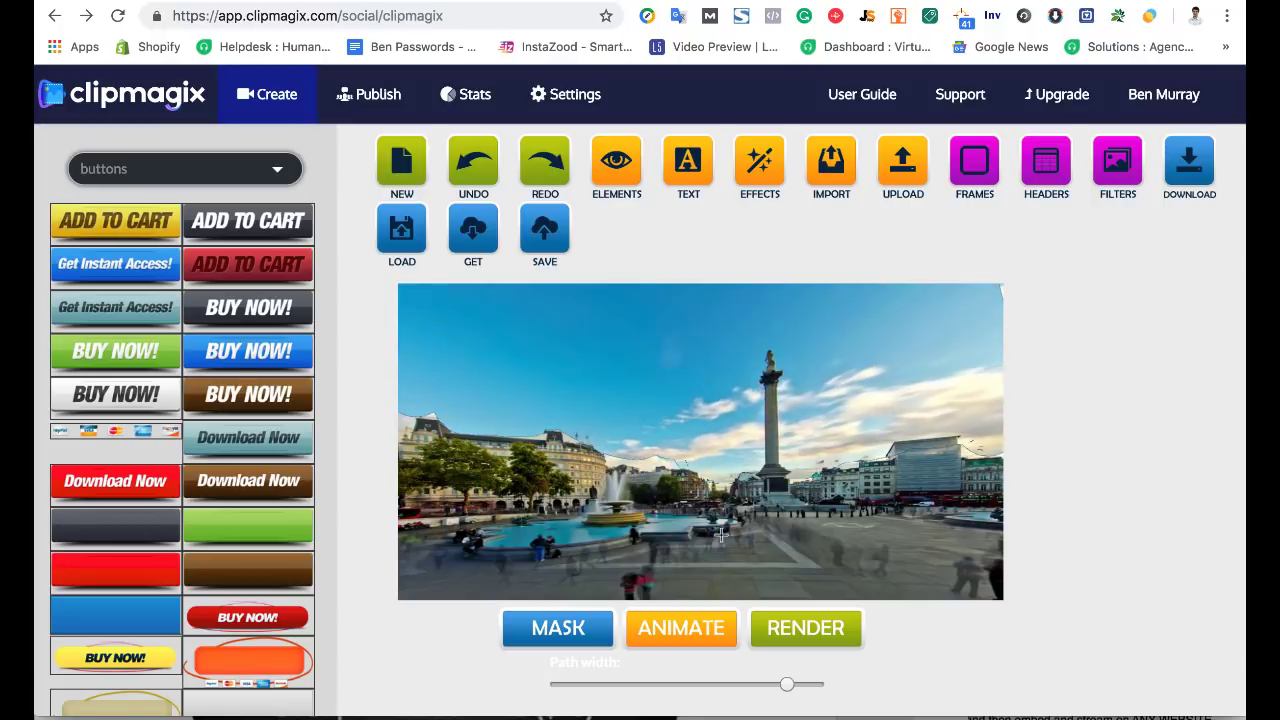
# Animate the masked sky and watch the Trafalgar Square cinemagraph loop with moving clouds
pyautogui.click(689, 640)
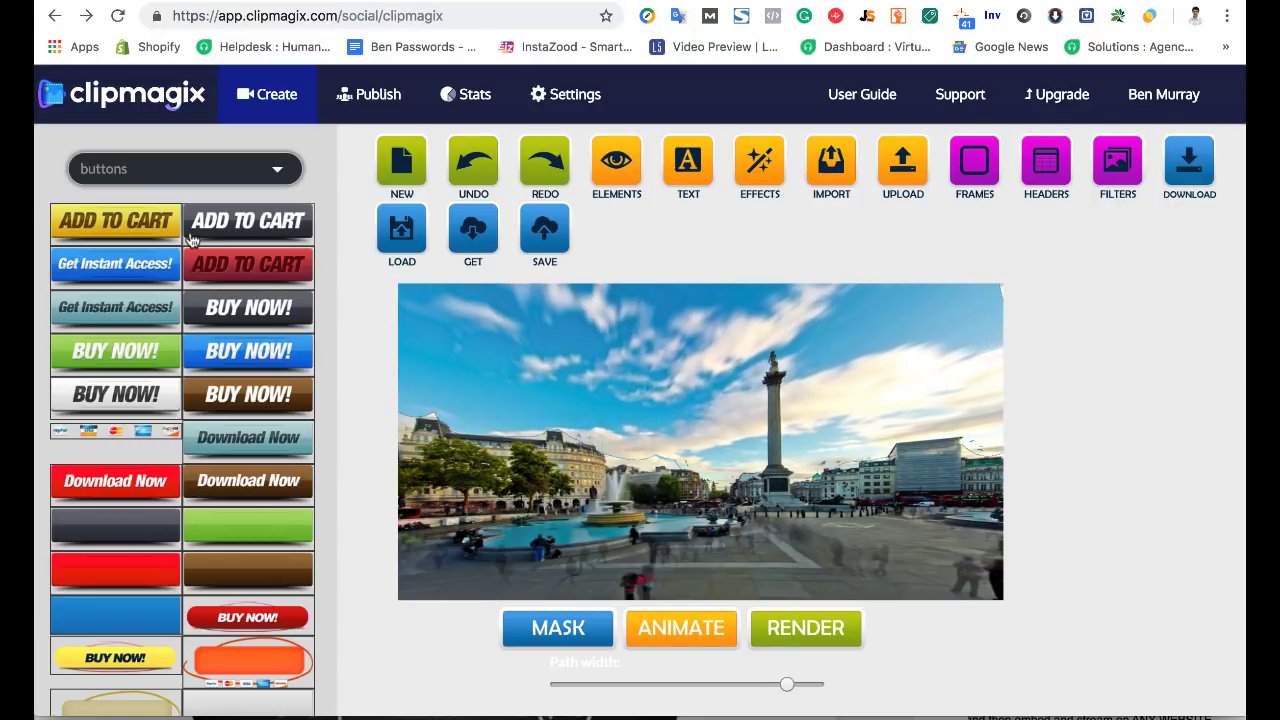
pyautogui.scroll(-15, 117, 263)
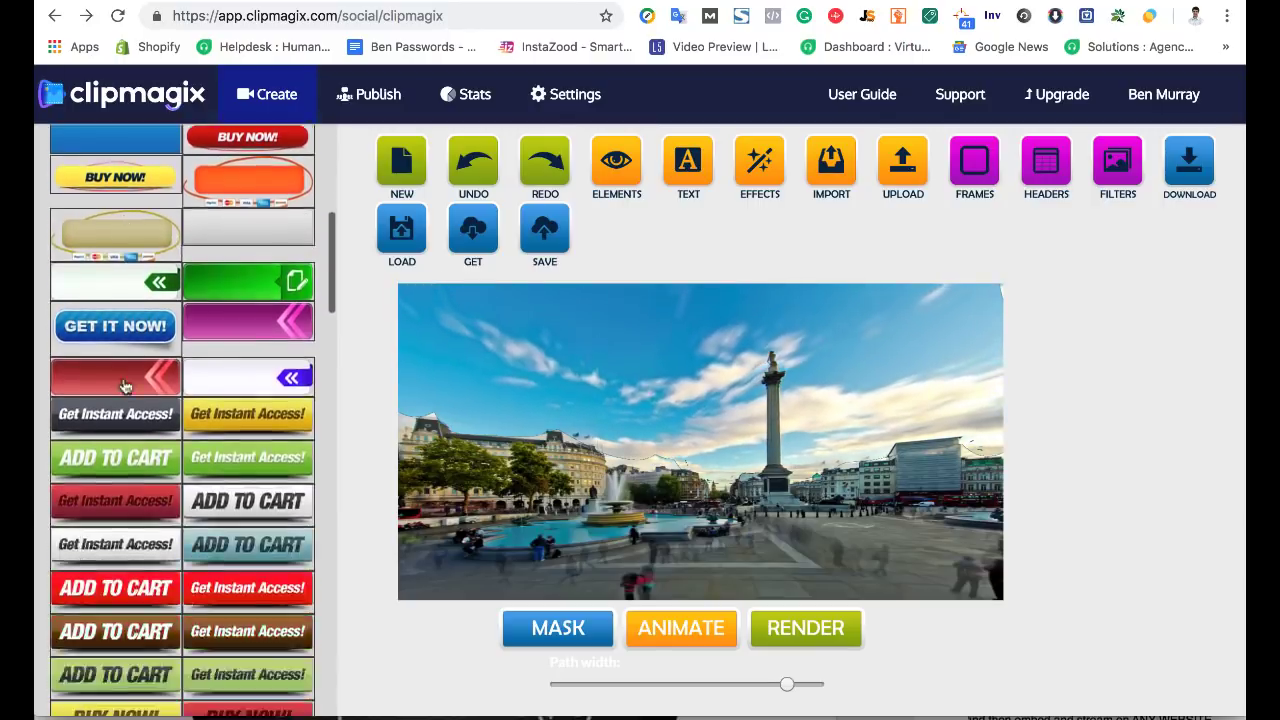
pyautogui.scroll(15, 125, 388)
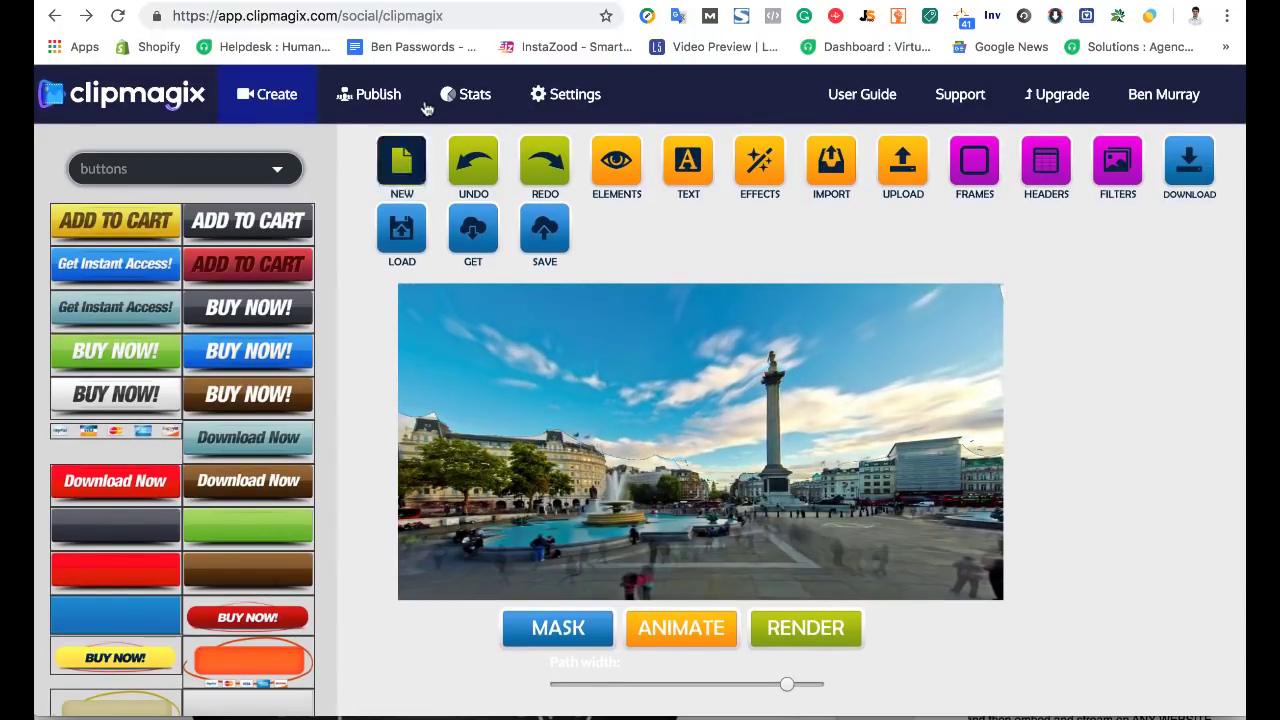
# View the empty Scheduled Posts page under Publish, then go to the Stats dashboard
pyautogui.click(366, 100)
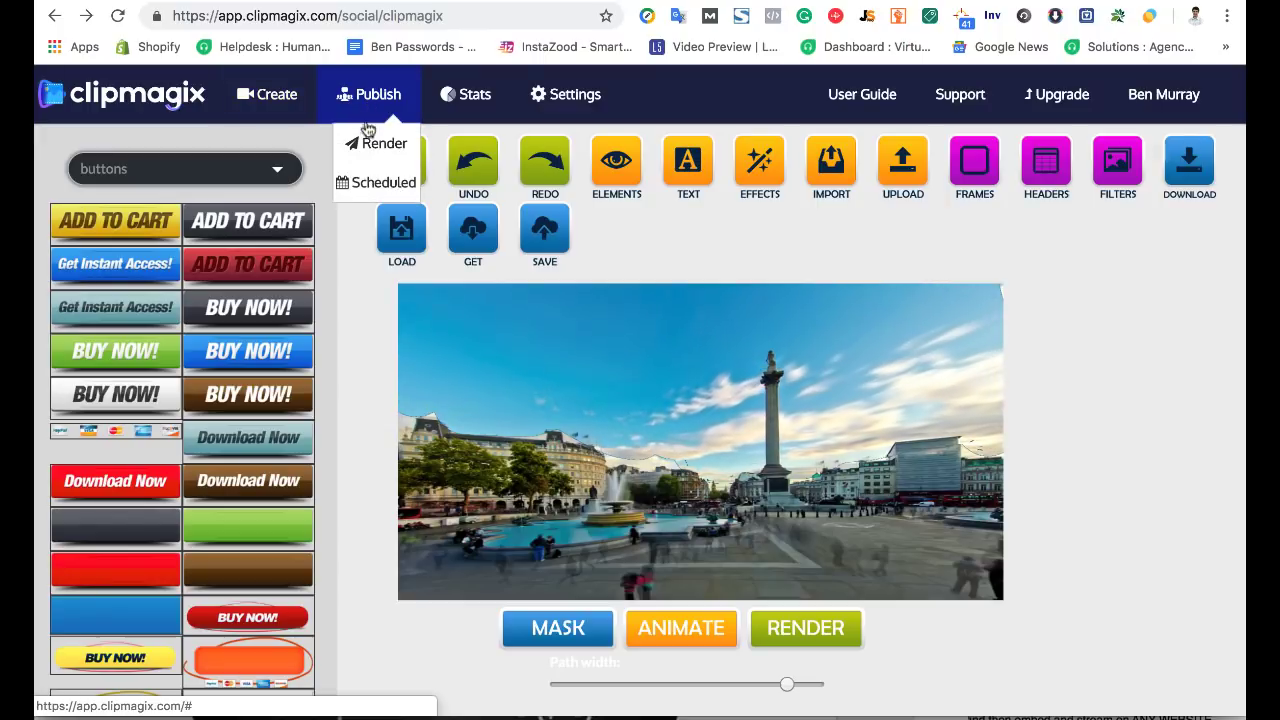
pyautogui.click(368, 182)
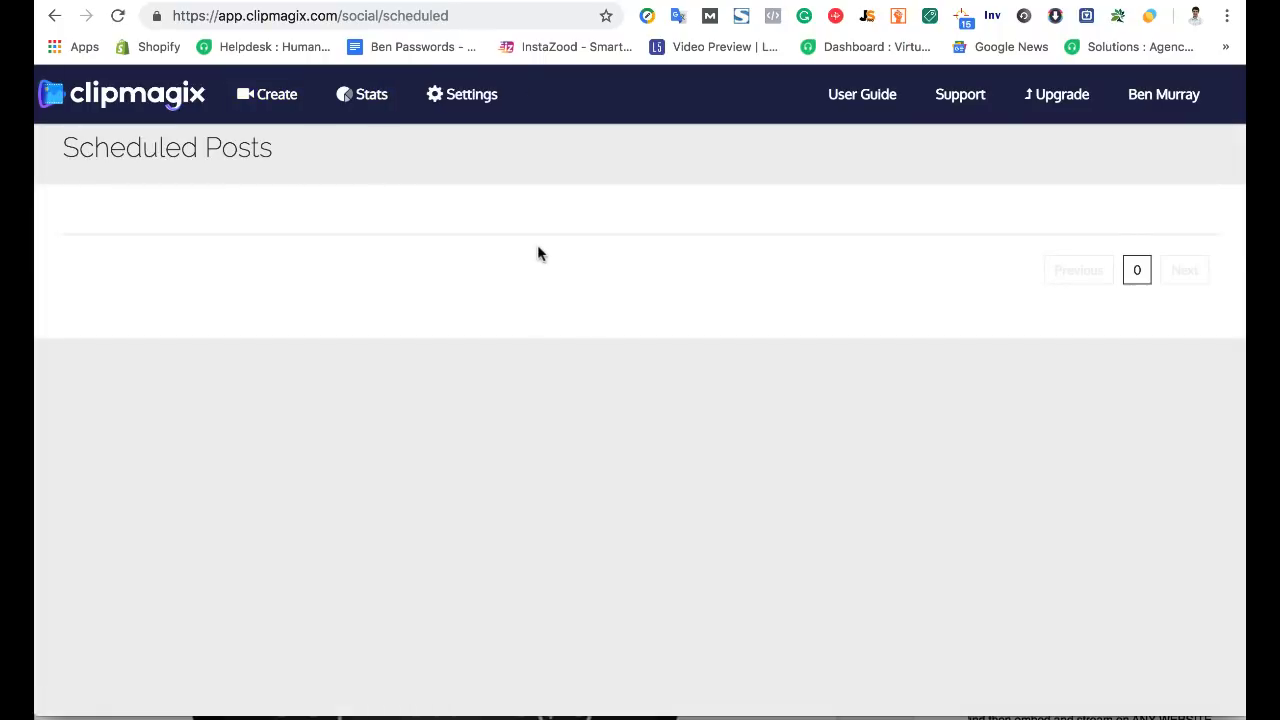
pyautogui.click(354, 93)
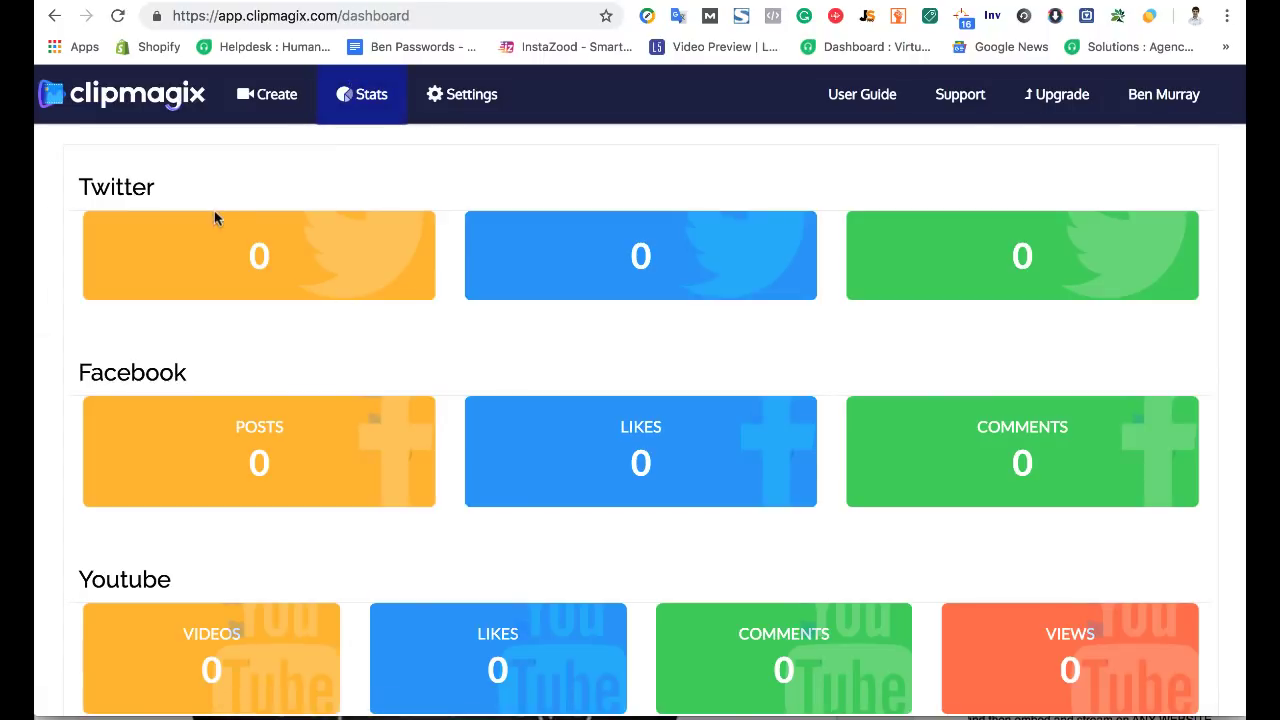
# Scan the Twitter, Facebook, Youtube and Linkedin stats, all at 0, then switch to the launch document
pyautogui.doubleClick(112, 186)
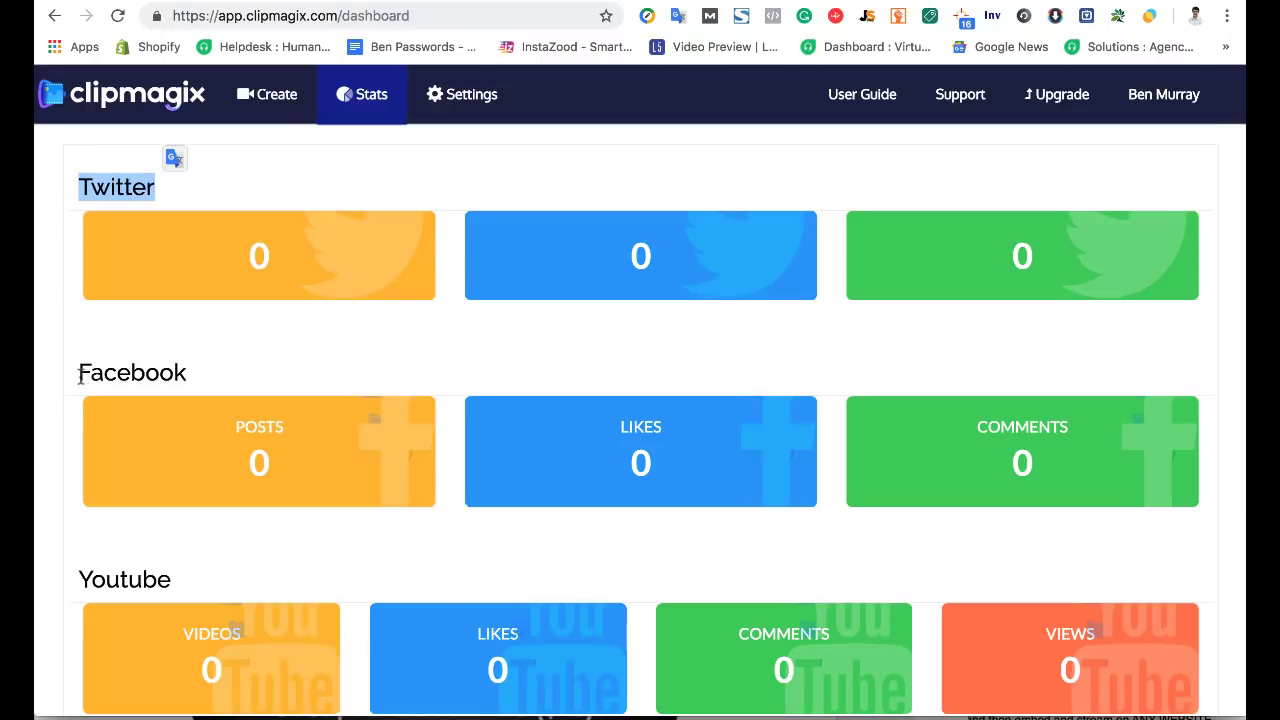
pyautogui.doubleClick(82, 373)
pyautogui.scroll(-5, 143, 400)
pyautogui.doubleClick(82, 357)
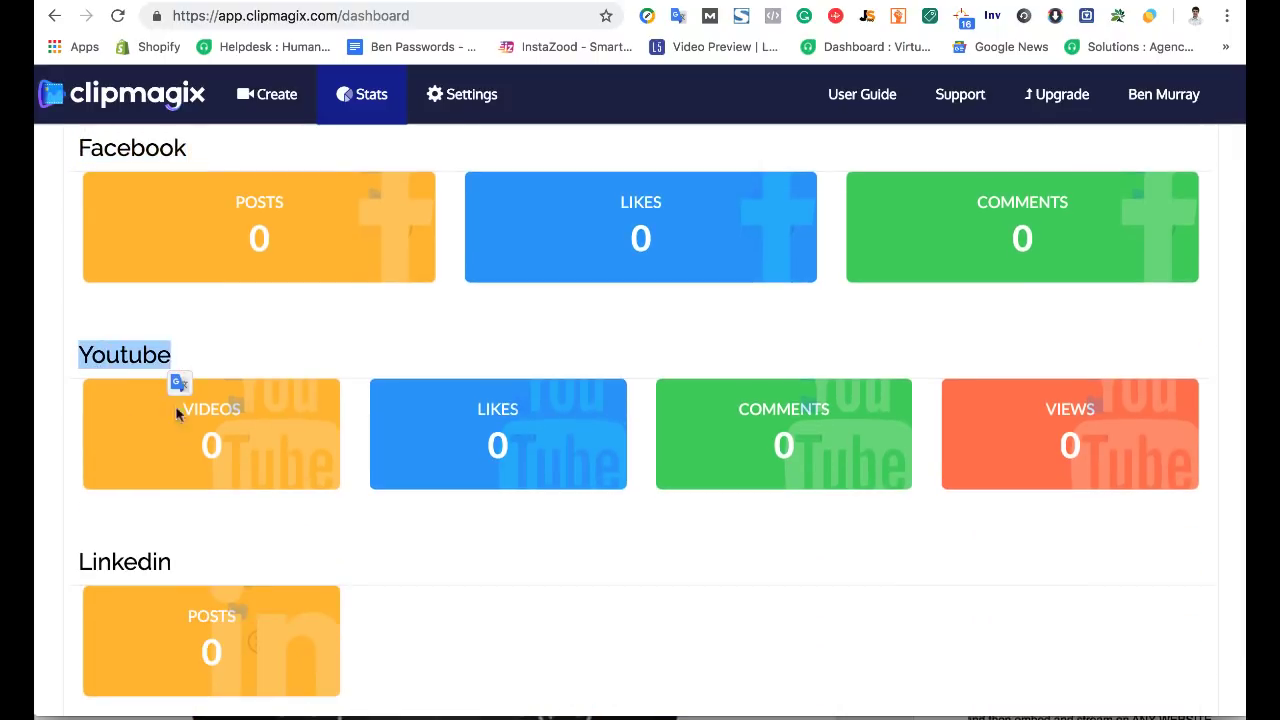
pyautogui.click(152, 534)
pyautogui.scroll(-2, 100, 480)
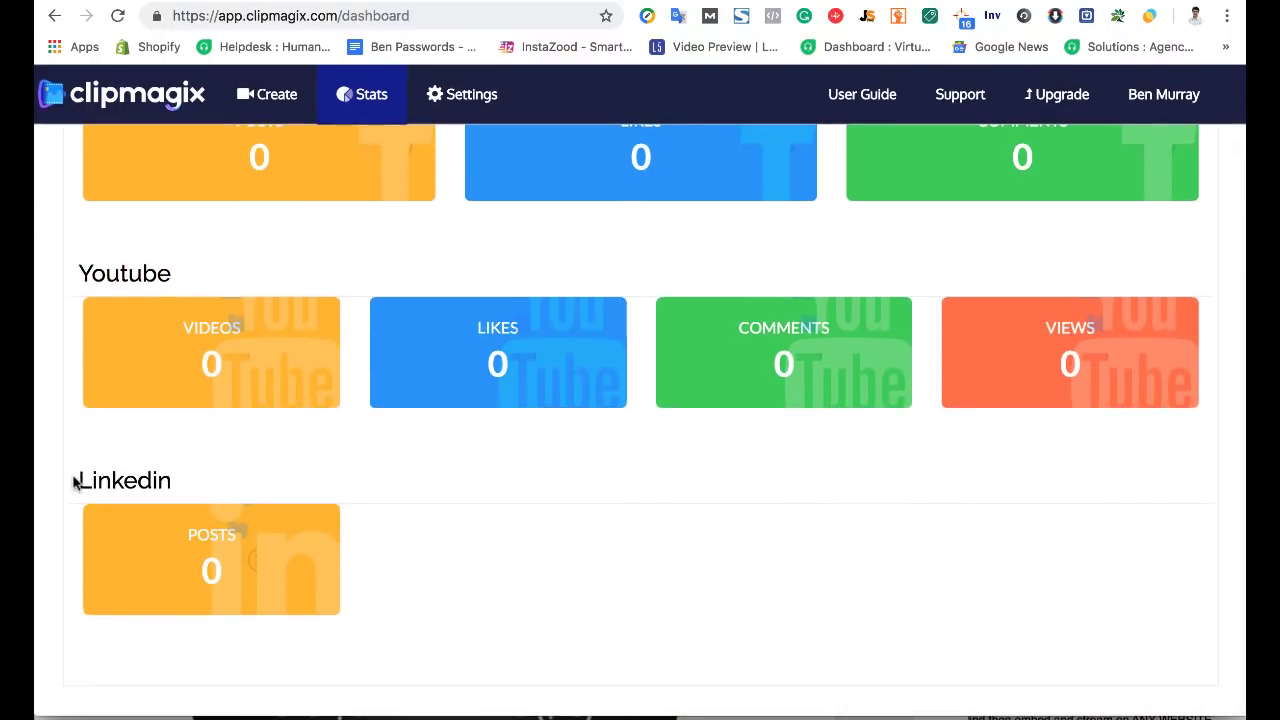
pyautogui.moveTo(77, 483); pyautogui.dragTo(214, 484)
pyautogui.click(214, 484)
pyautogui.scroll(7, 214, 484)
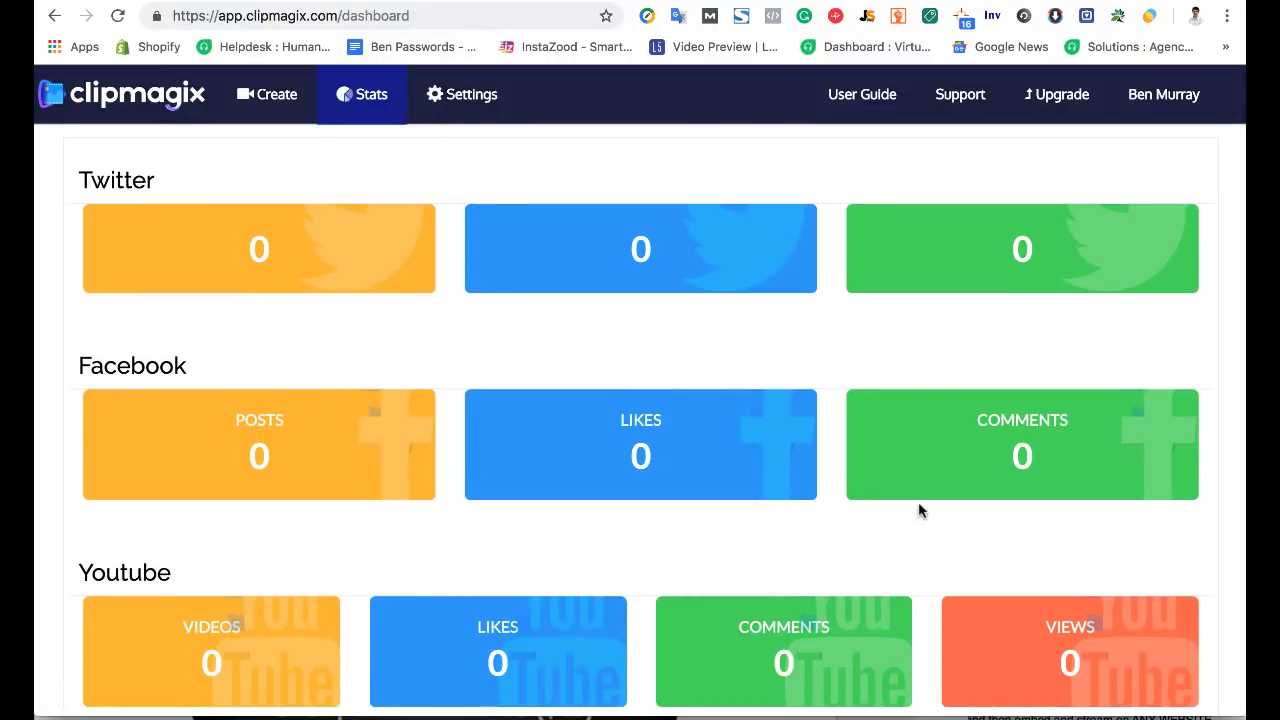
pyautogui.scroll(-5, 760, 480)
pyautogui.scroll(5, 497, 373)
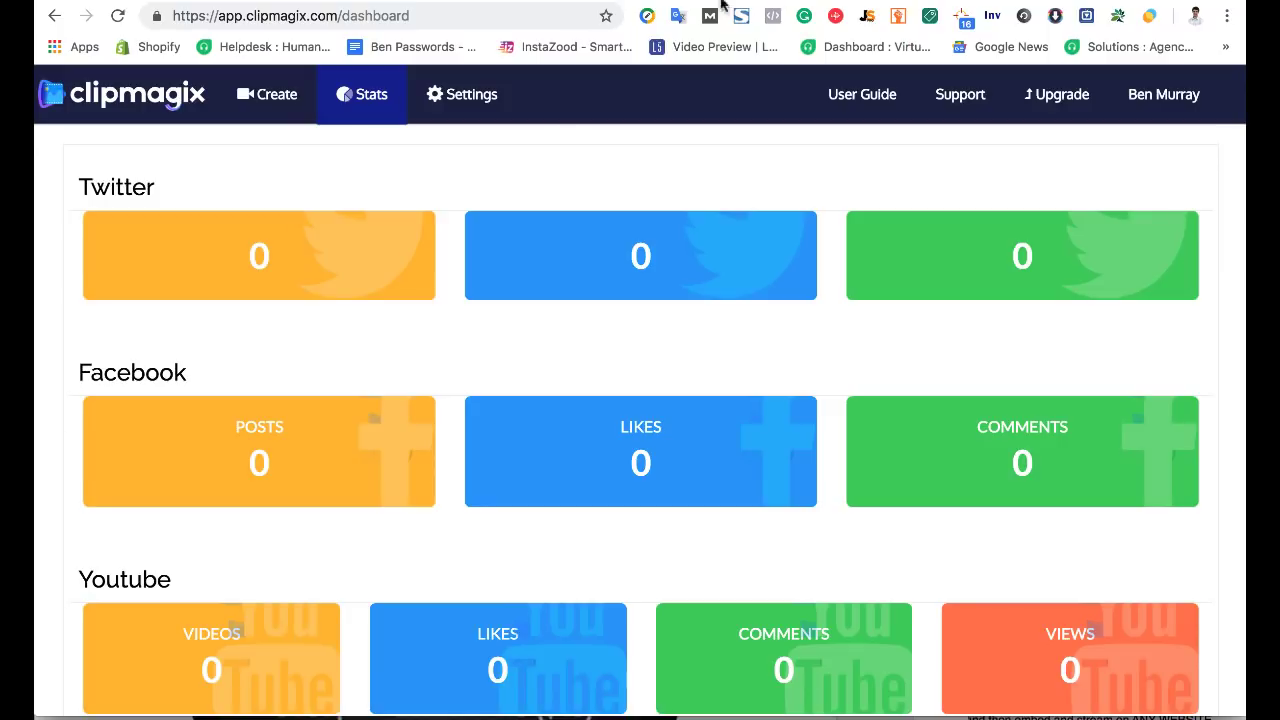
pyautogui.press('super+Tab')
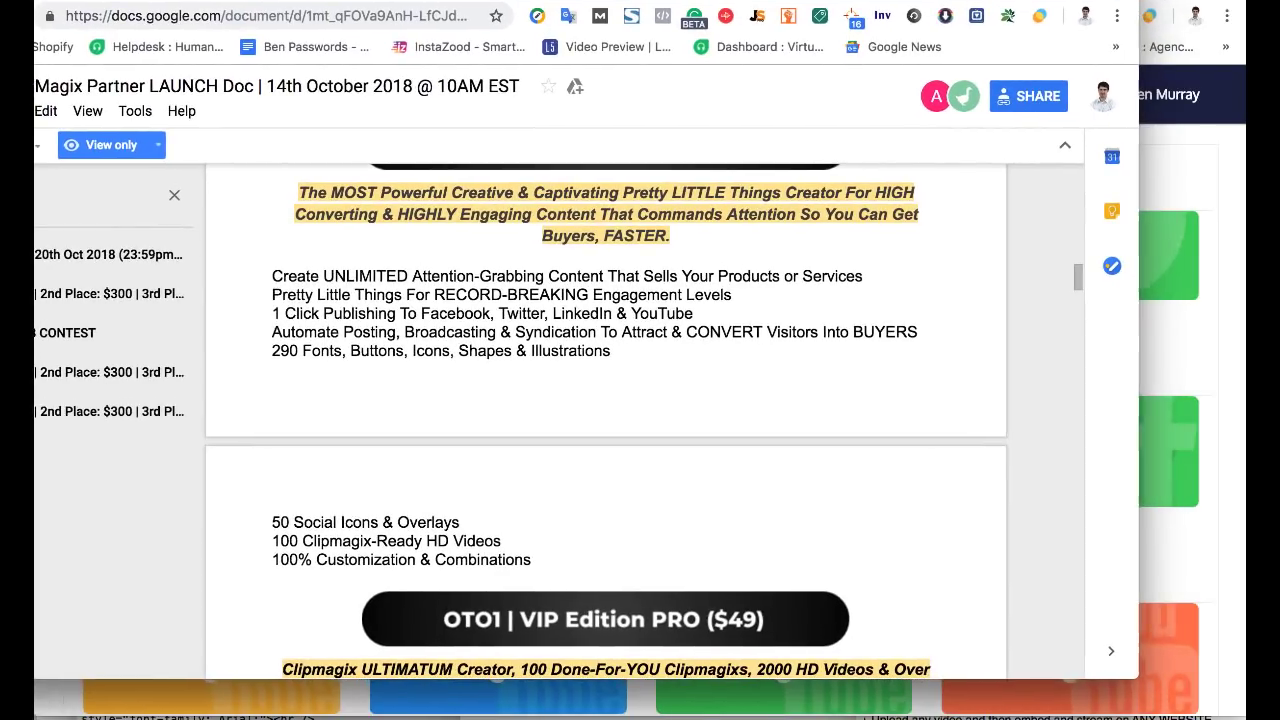
# Highlight the UNLIMITED Attention-Grabbing, Pretty Little Things and Automate Posting feature lines under Front End PRO
pyautogui.scroll(2, 516, 385)
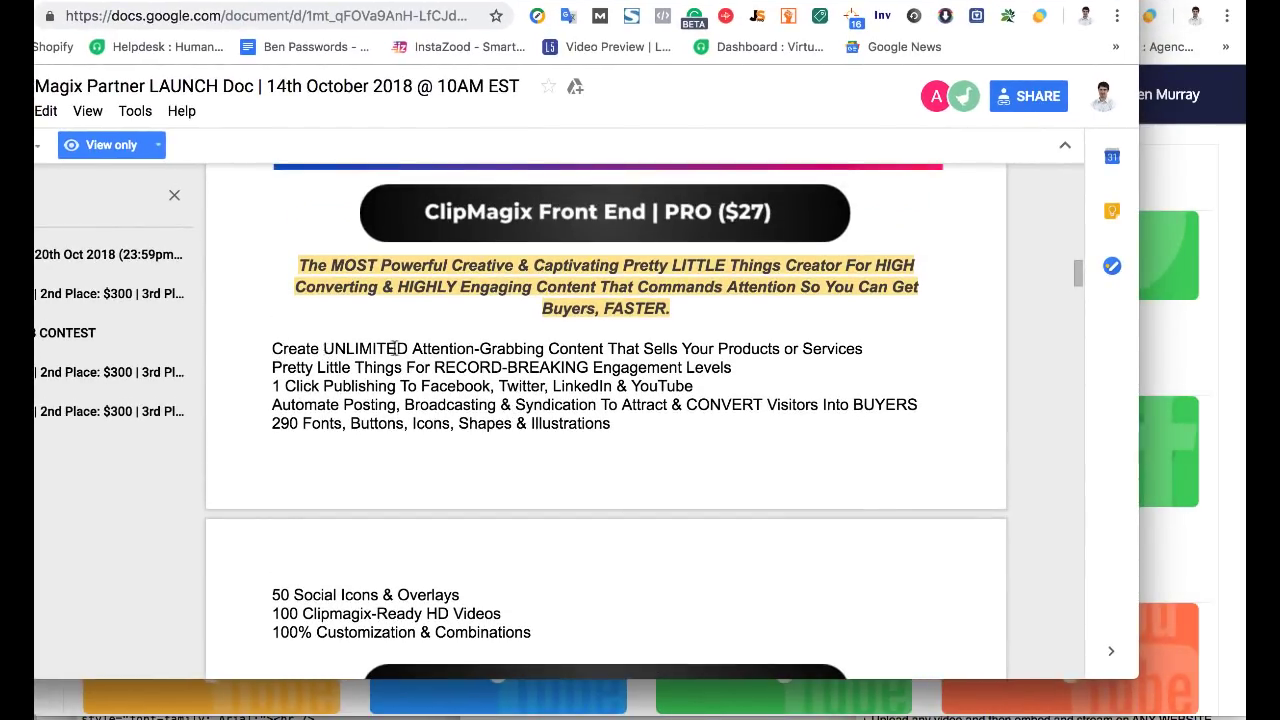
pyautogui.moveTo(398, 348); pyautogui.dragTo(544, 349)
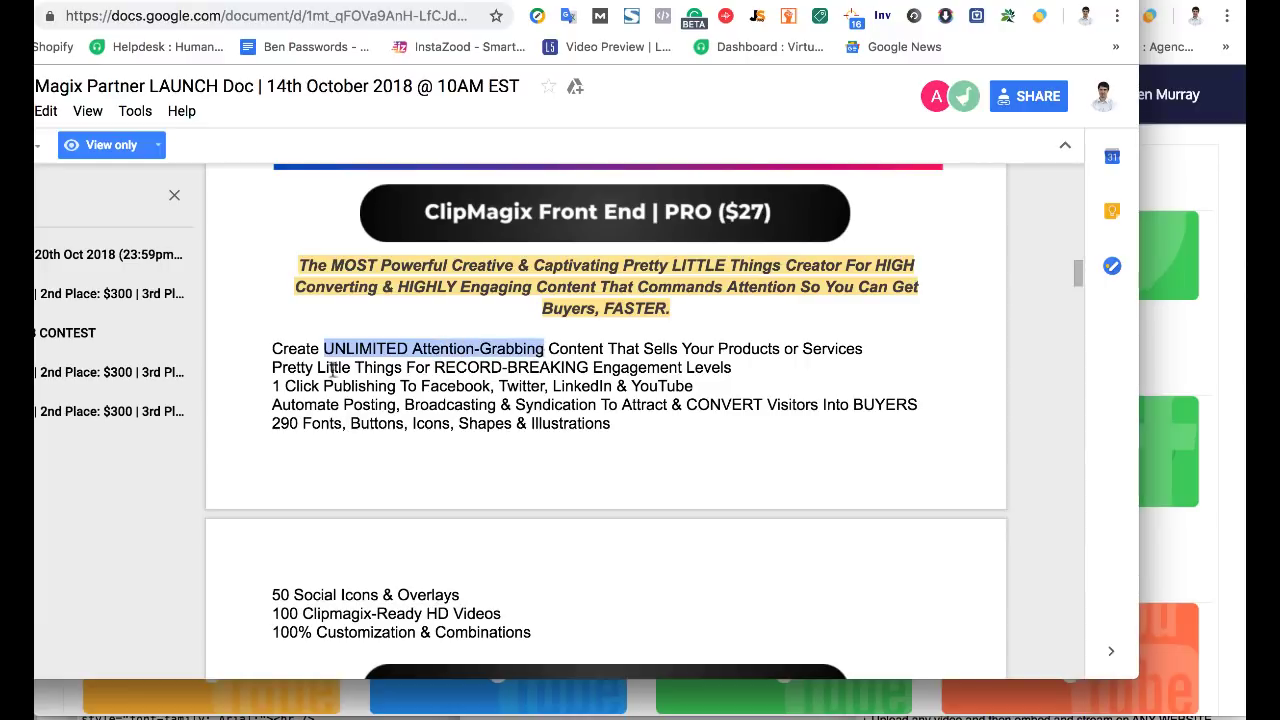
pyautogui.click(288, 368)
pyautogui.moveTo(268, 368); pyautogui.dragTo(405, 368)
pyautogui.click(421, 368)
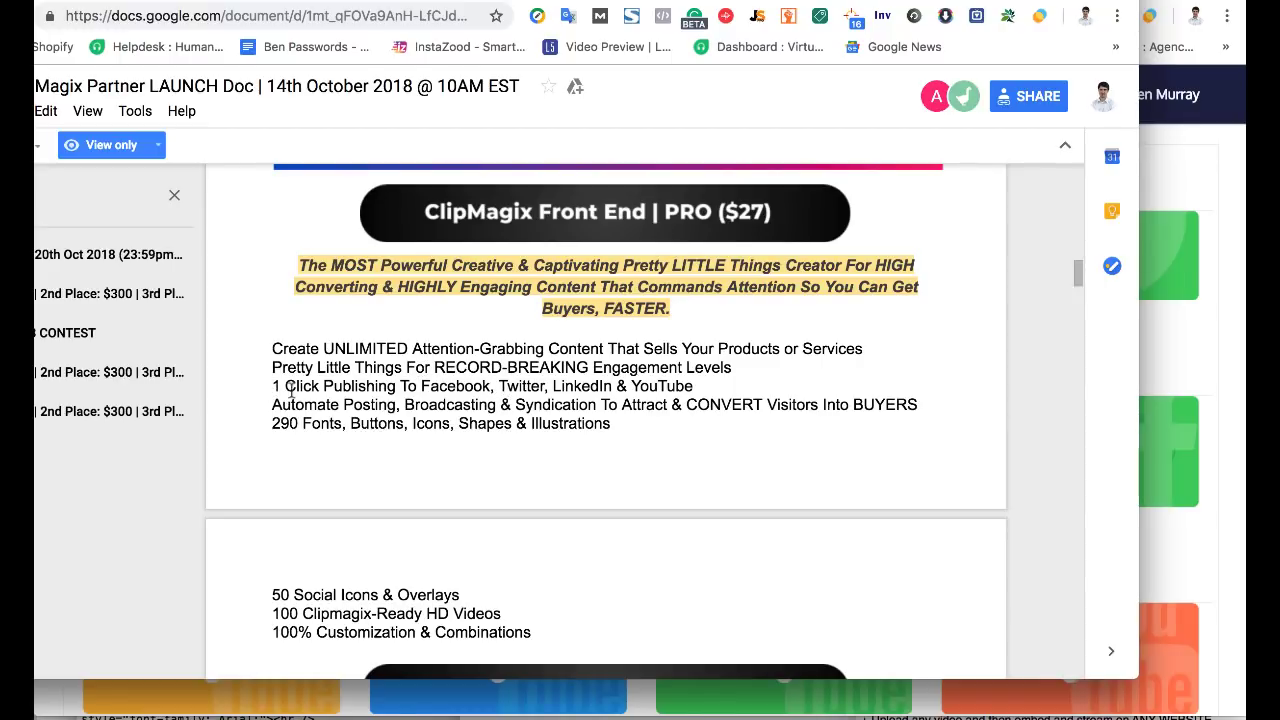
pyautogui.moveTo(270, 404); pyautogui.dragTo(528, 410)
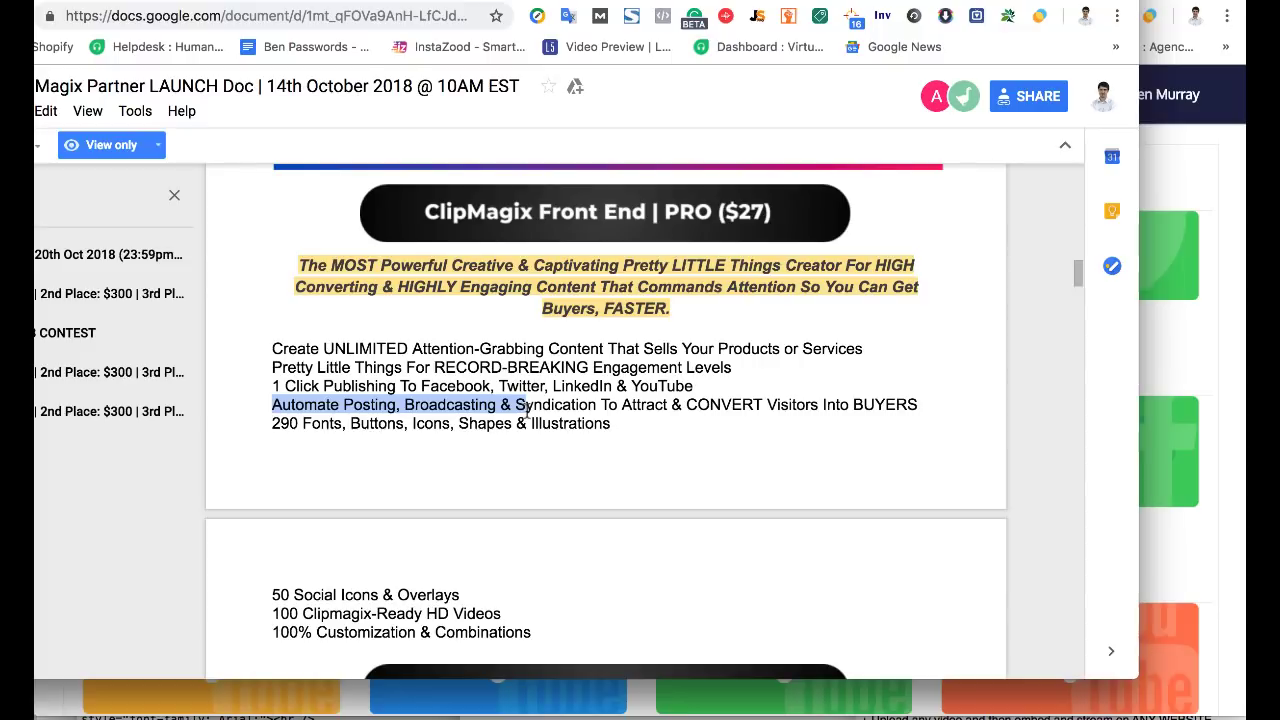
pyautogui.click(358, 425)
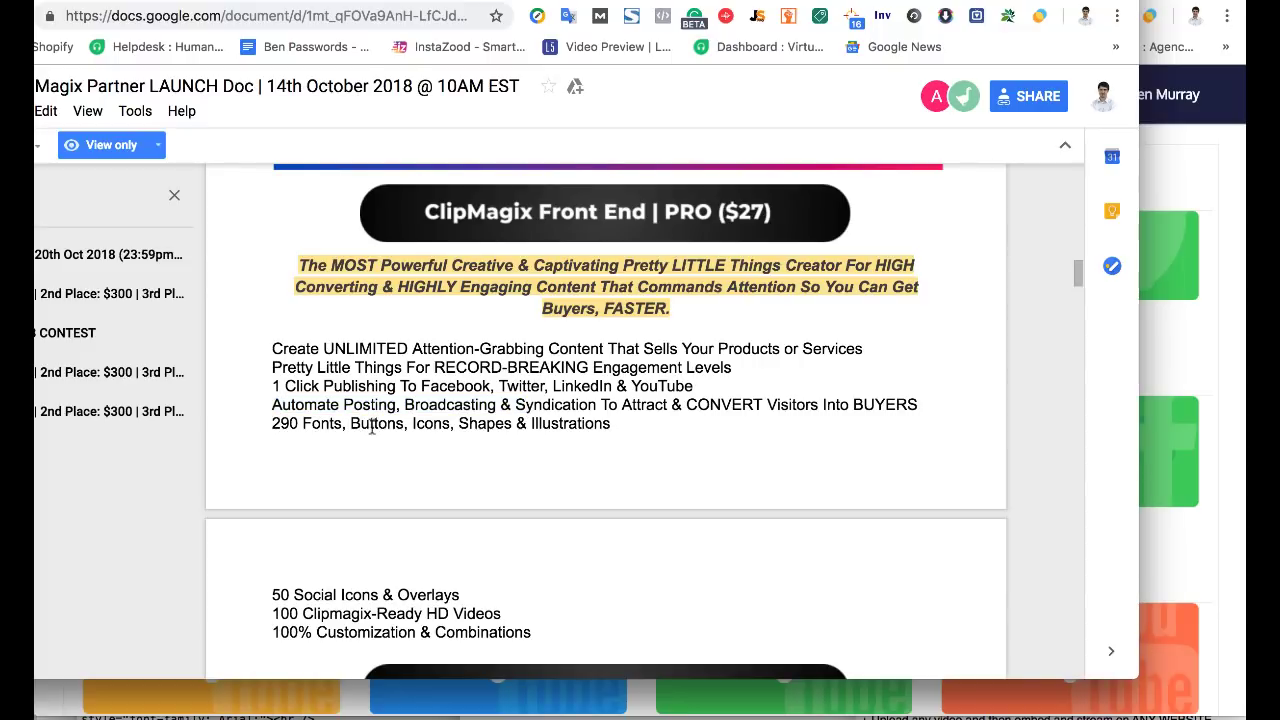
# Highlight the 50 Social Icons & Overlays and 100 Clipmagix-Ready HD Videos lines, then scroll to OTO1
pyautogui.scroll(-1, 515, 521)
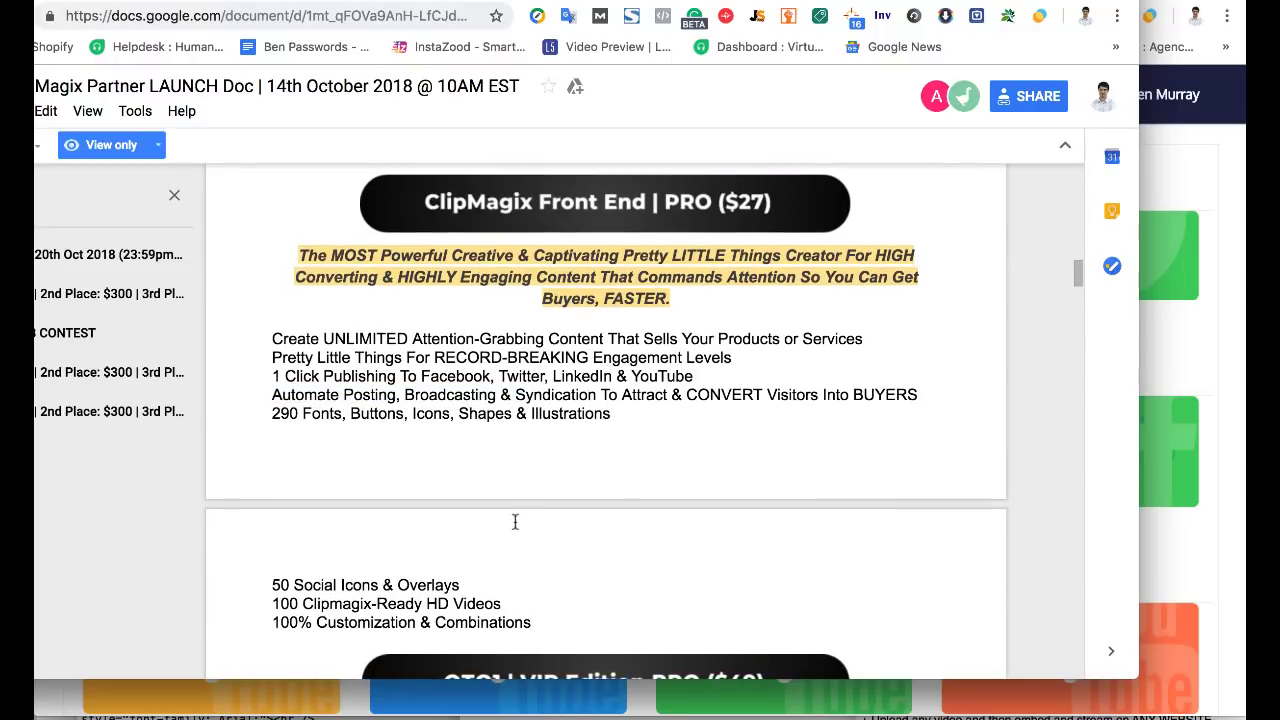
pyautogui.moveTo(272, 585); pyautogui.dragTo(465, 587)
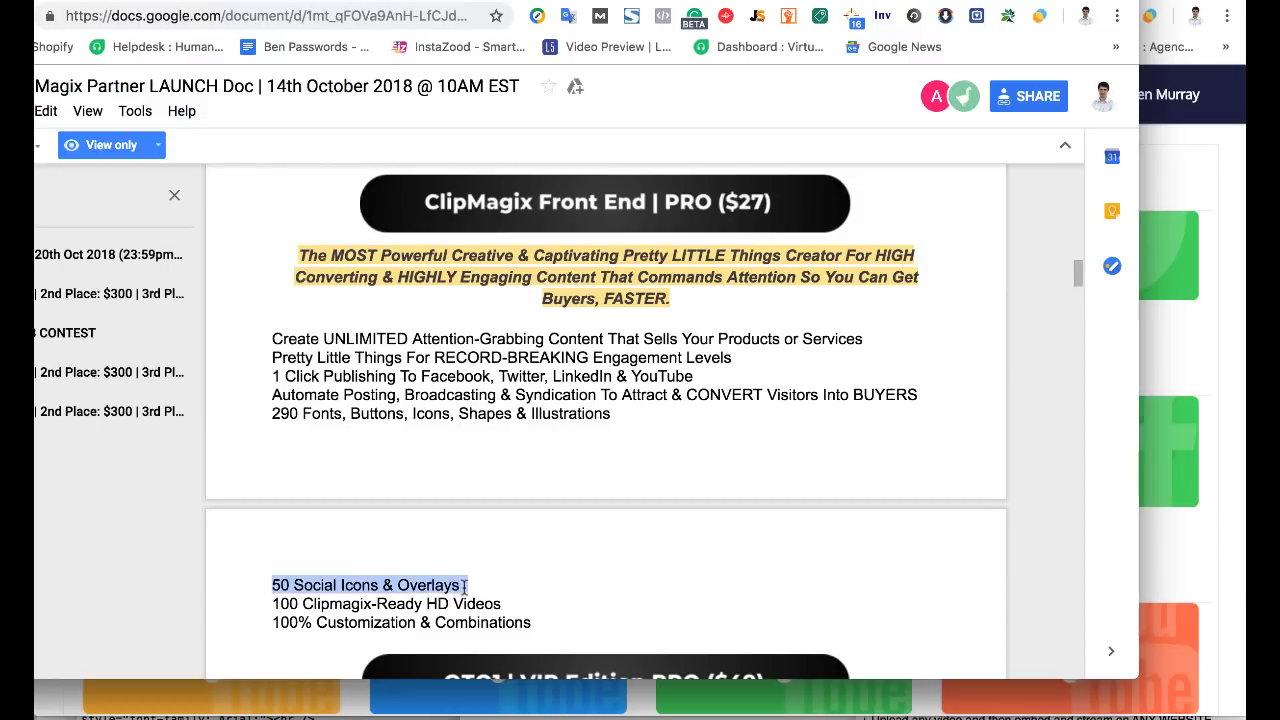
pyautogui.moveTo(271, 603); pyautogui.dragTo(514, 603)
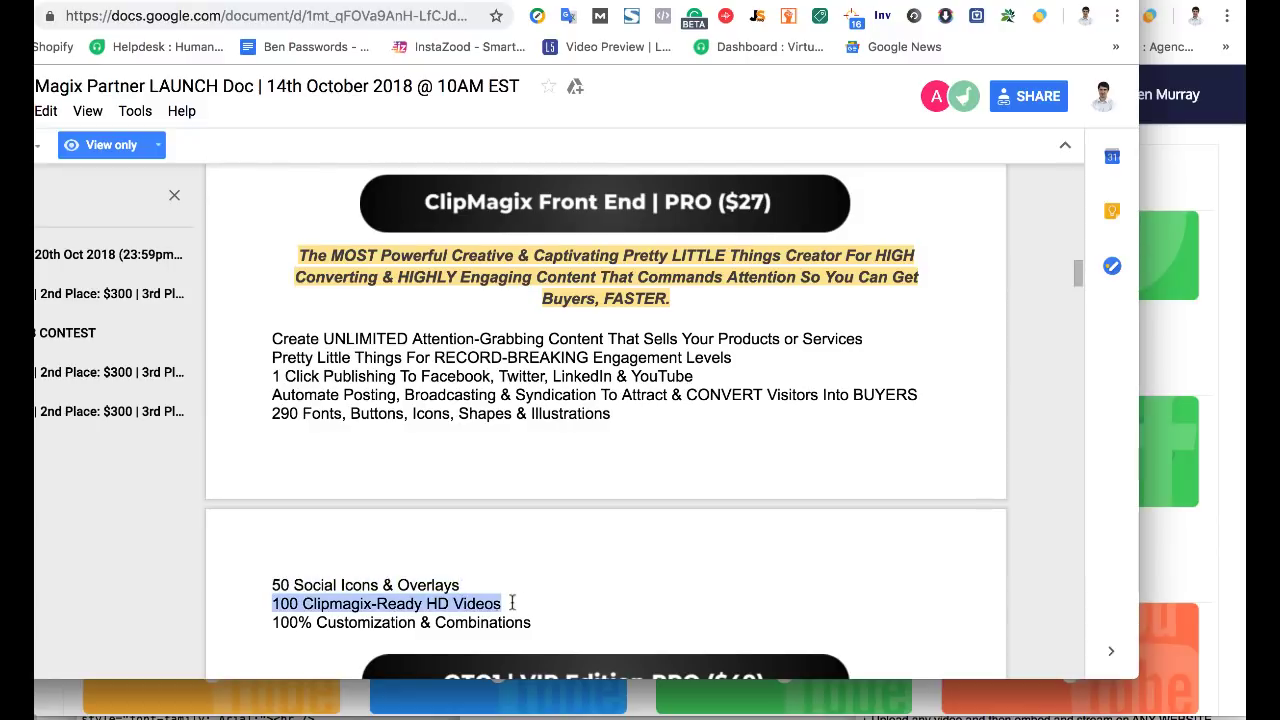
pyautogui.click(522, 602)
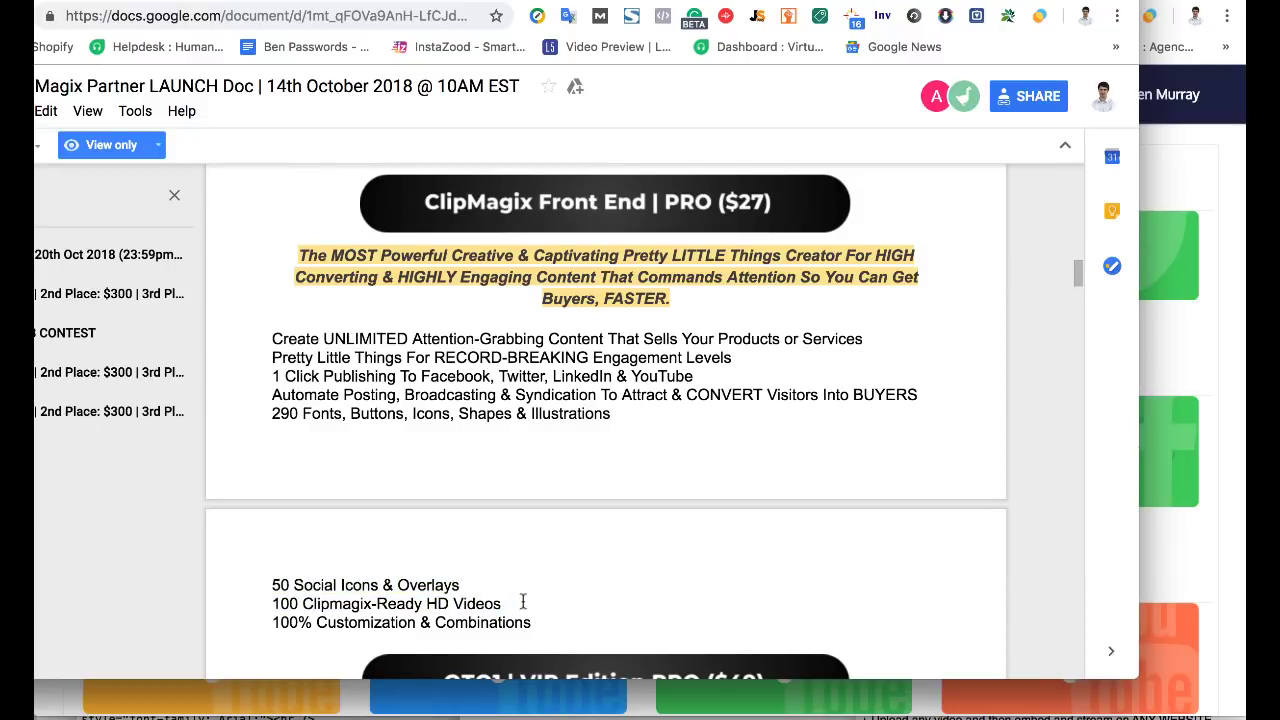
pyautogui.scroll(-5, 522, 602)
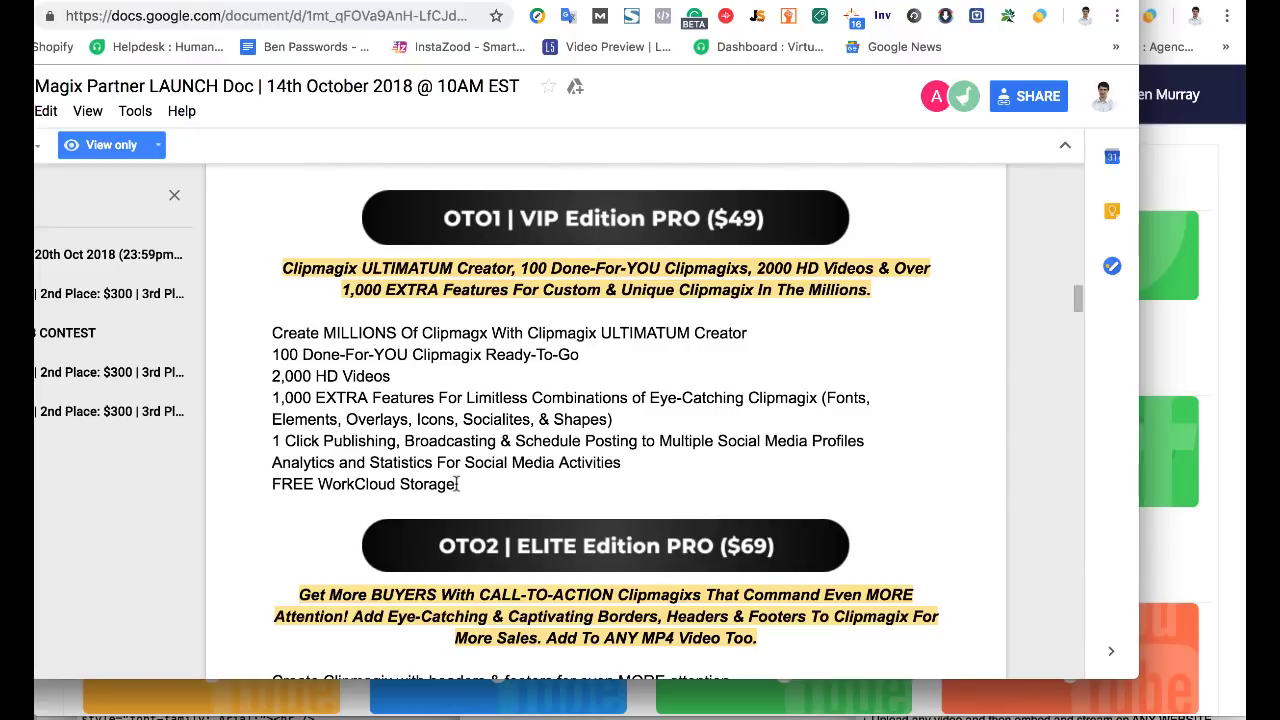
pyautogui.scroll(-8, 457, 484)
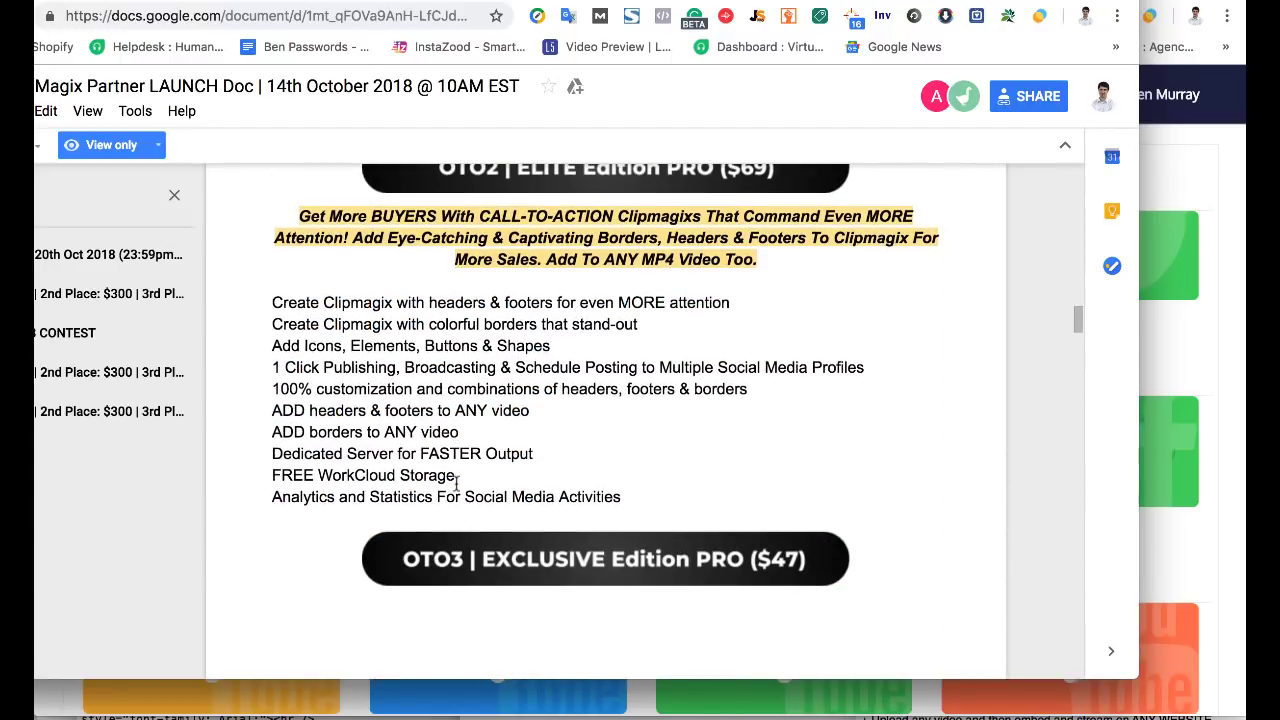
pyautogui.scroll(1, 457, 484)
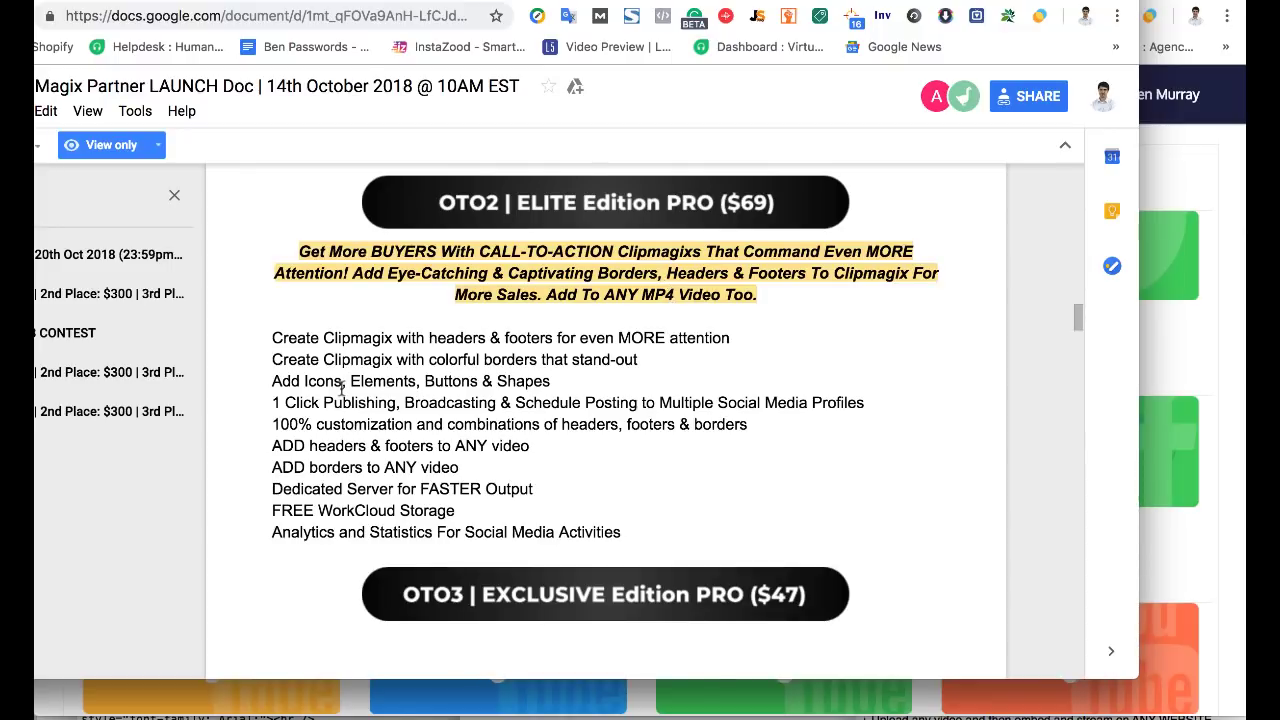
pyautogui.moveTo(271, 512); pyautogui.dragTo(458, 512)
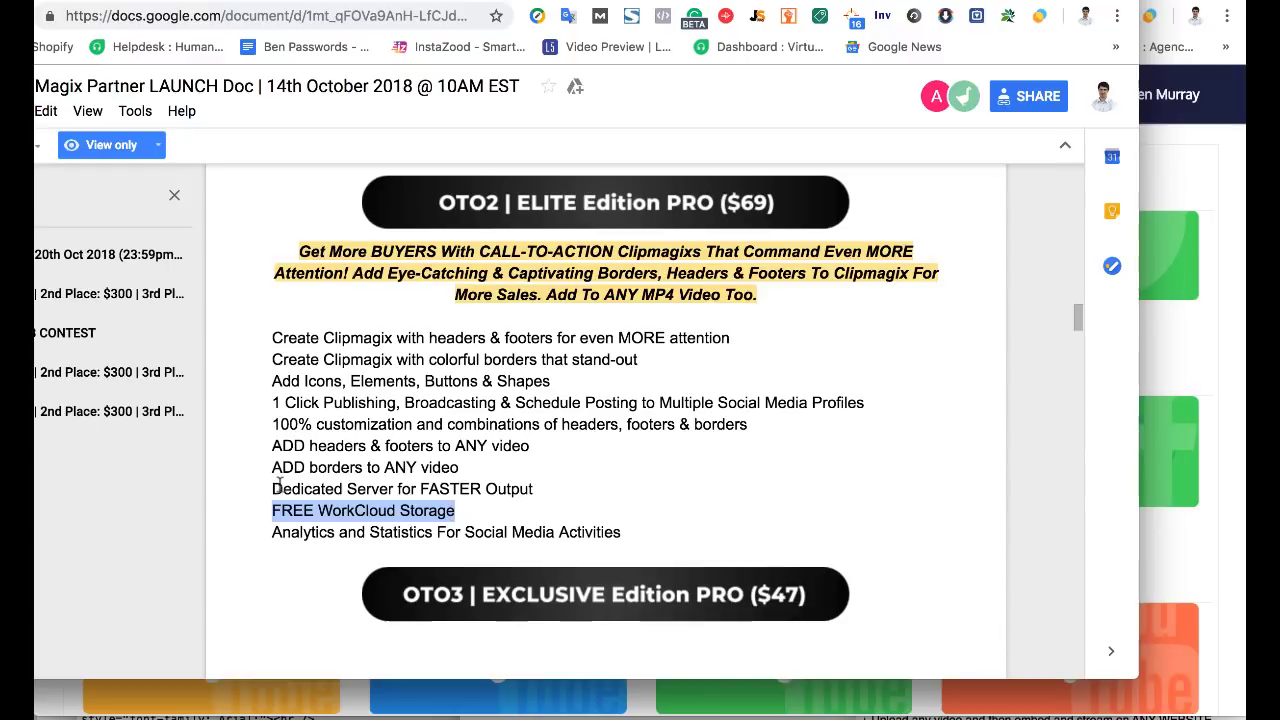
pyautogui.moveTo(271, 489); pyautogui.dragTo(537, 489)
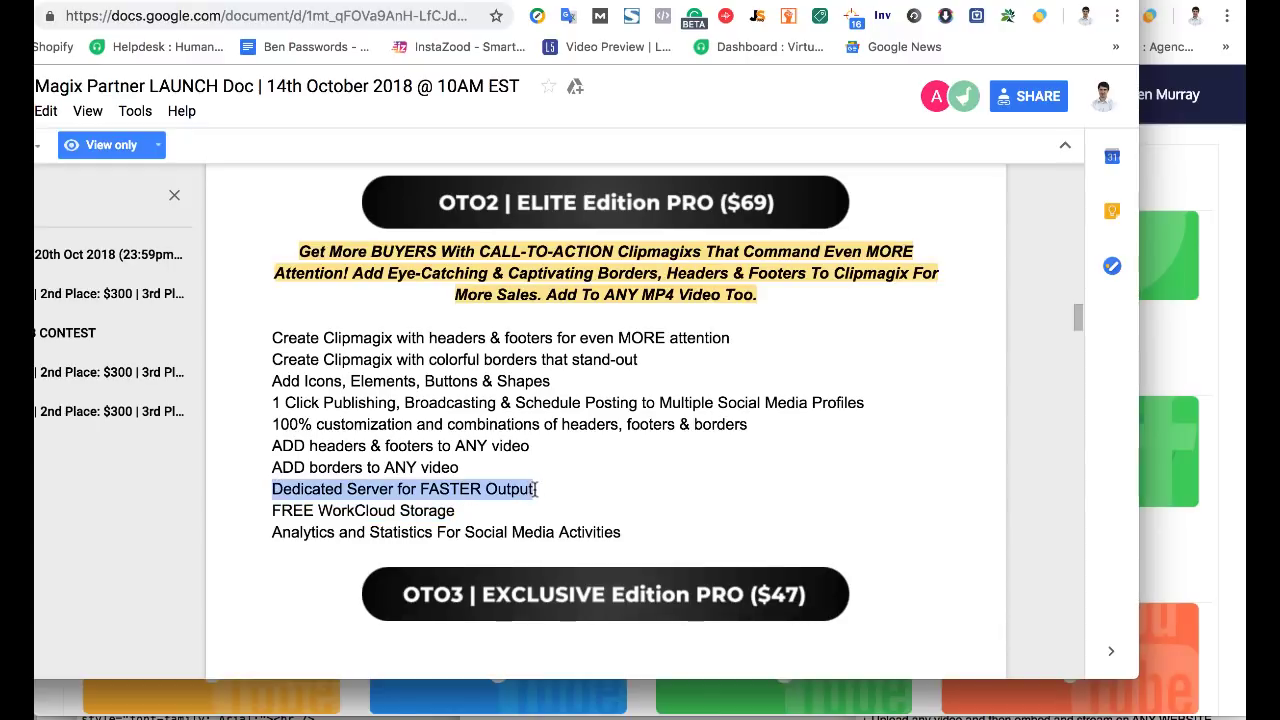
pyautogui.click(271, 467)
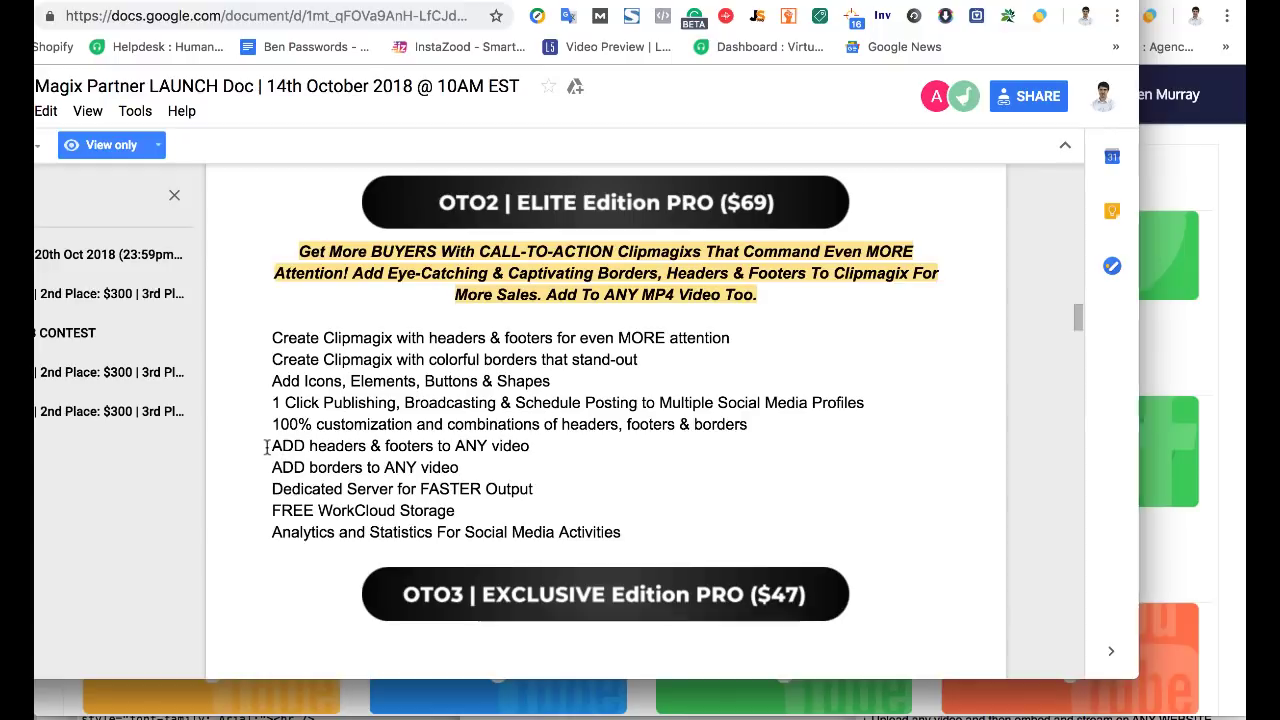
pyautogui.moveTo(272, 446); pyautogui.dragTo(489, 467)
pyautogui.click(489, 467)
pyautogui.moveTo(273, 535); pyautogui.dragTo(623, 537)
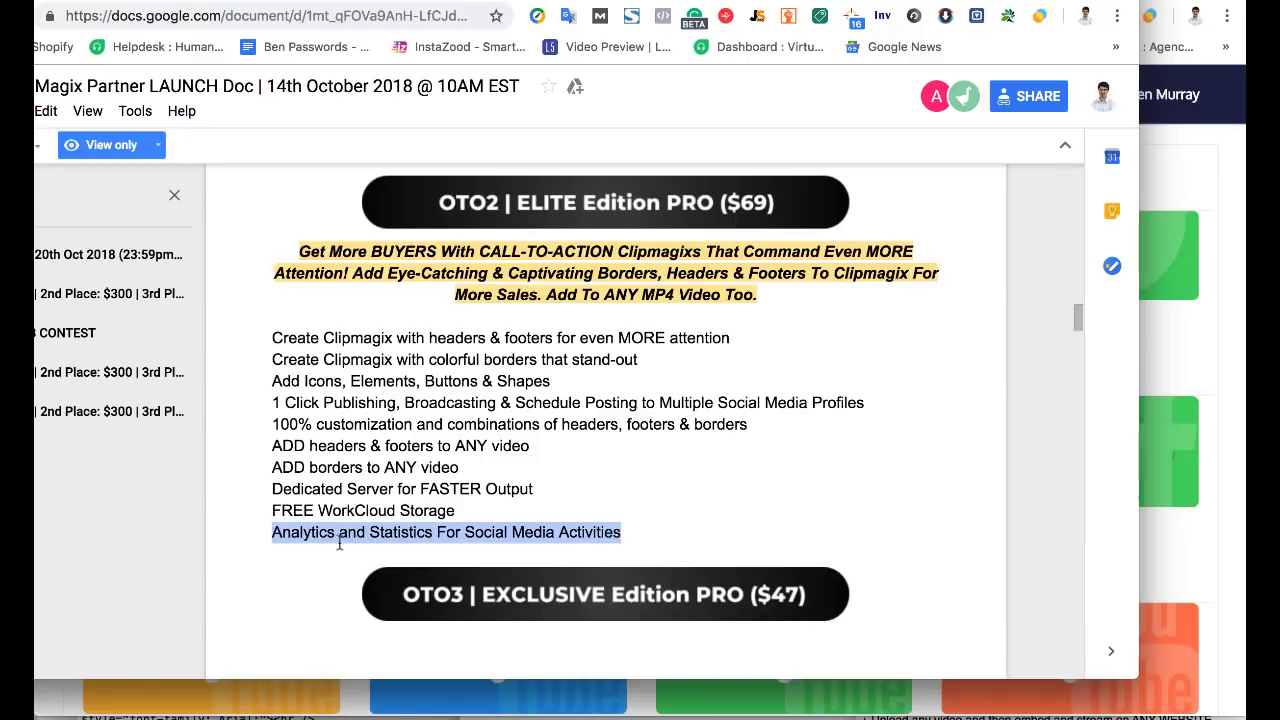
# Scroll to the OTO3 EXCLUSIVE Edition ($47) features and highlight 'ADD Marvel like C.G.I. effects'
pyautogui.scroll(-8, 517, 403)
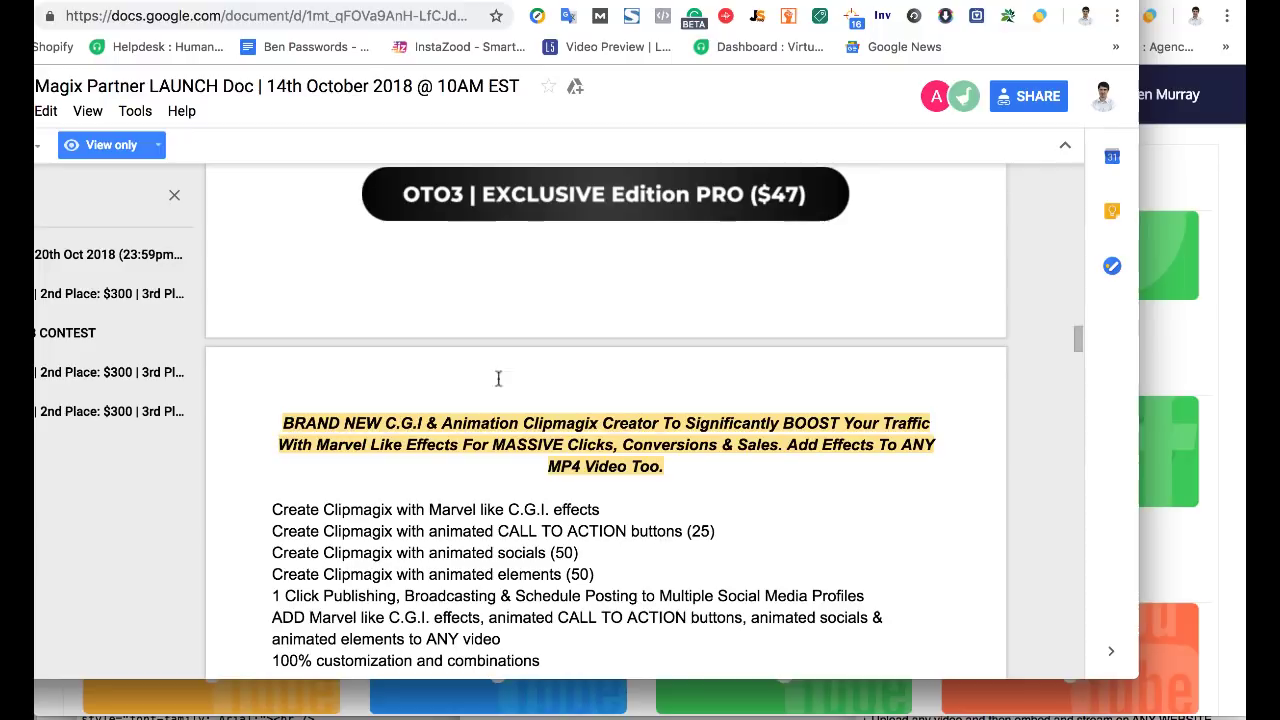
pyautogui.scroll(-3, 491, 408)
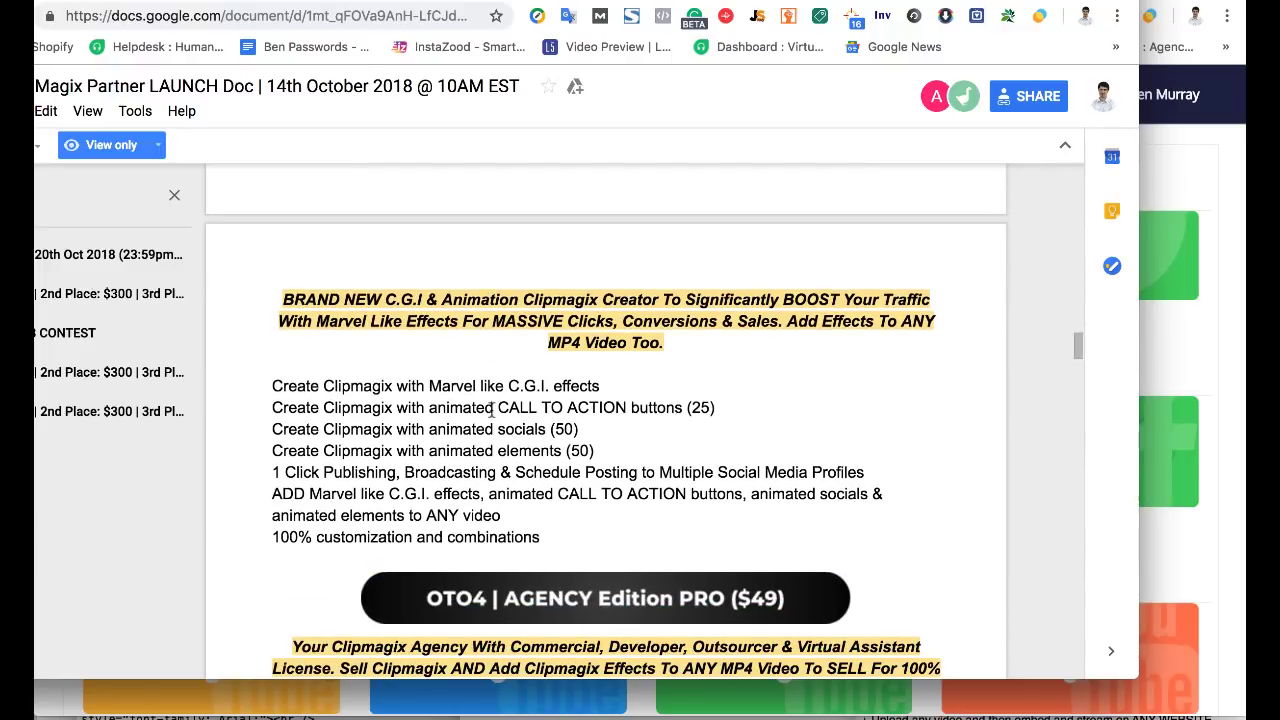
pyautogui.scroll(1, 491, 408)
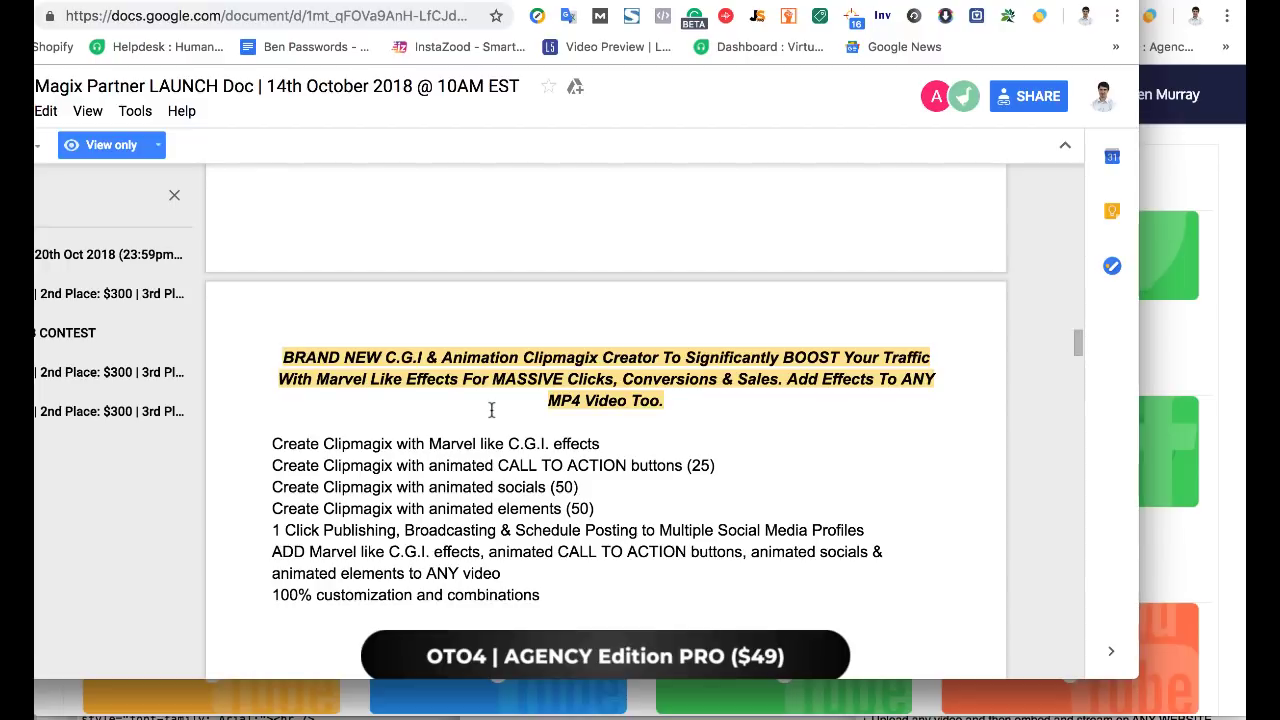
pyautogui.scroll(2, 491, 408)
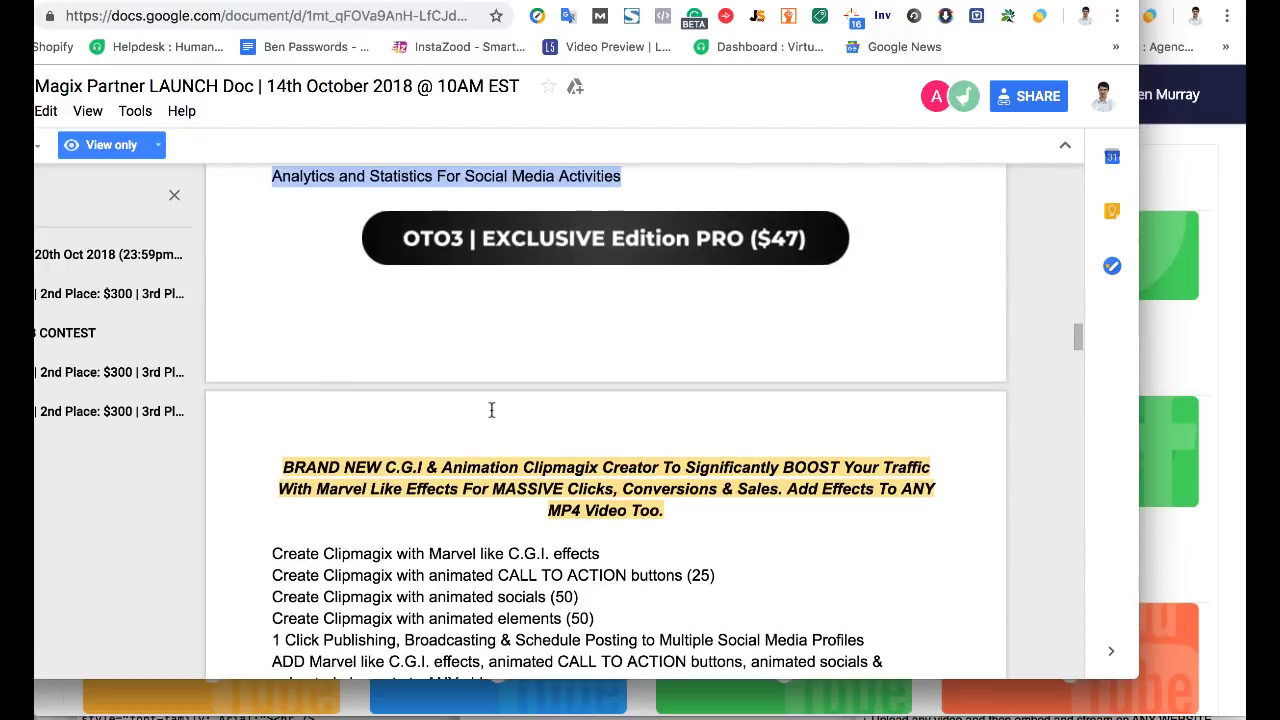
pyautogui.scroll(-4, 557, 314)
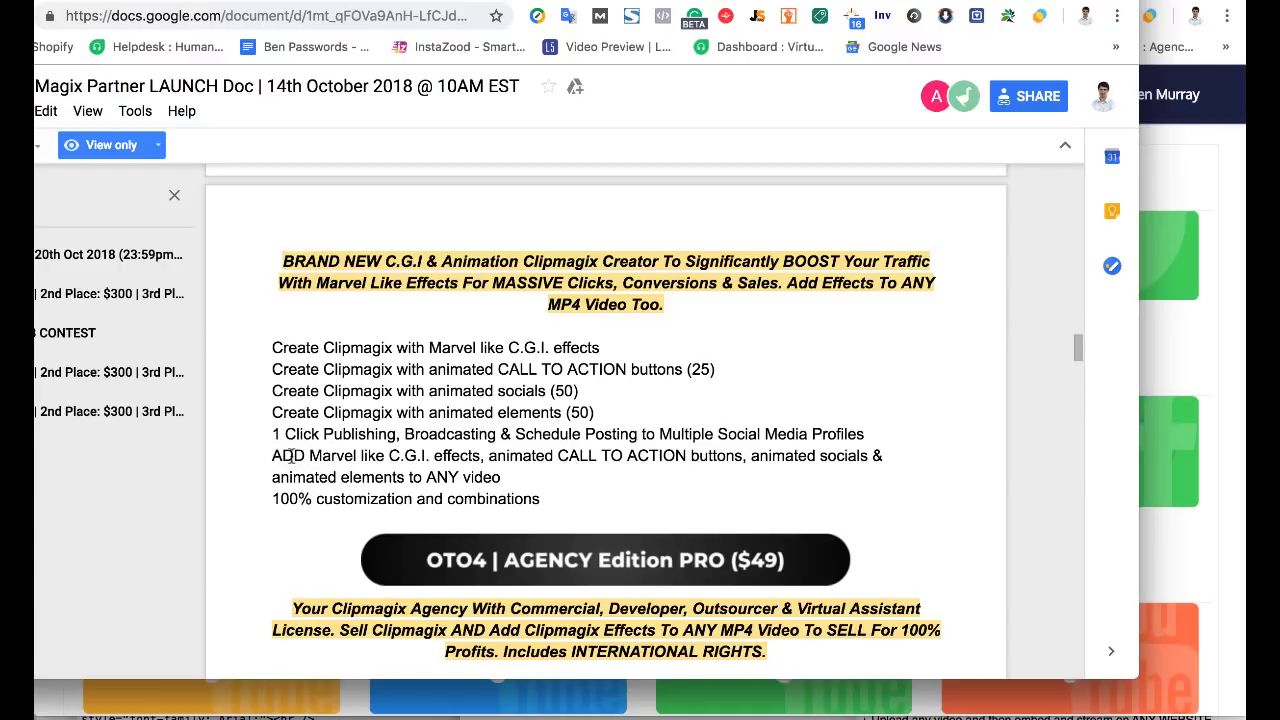
pyautogui.moveTo(271, 455); pyautogui.dragTo(484, 455)
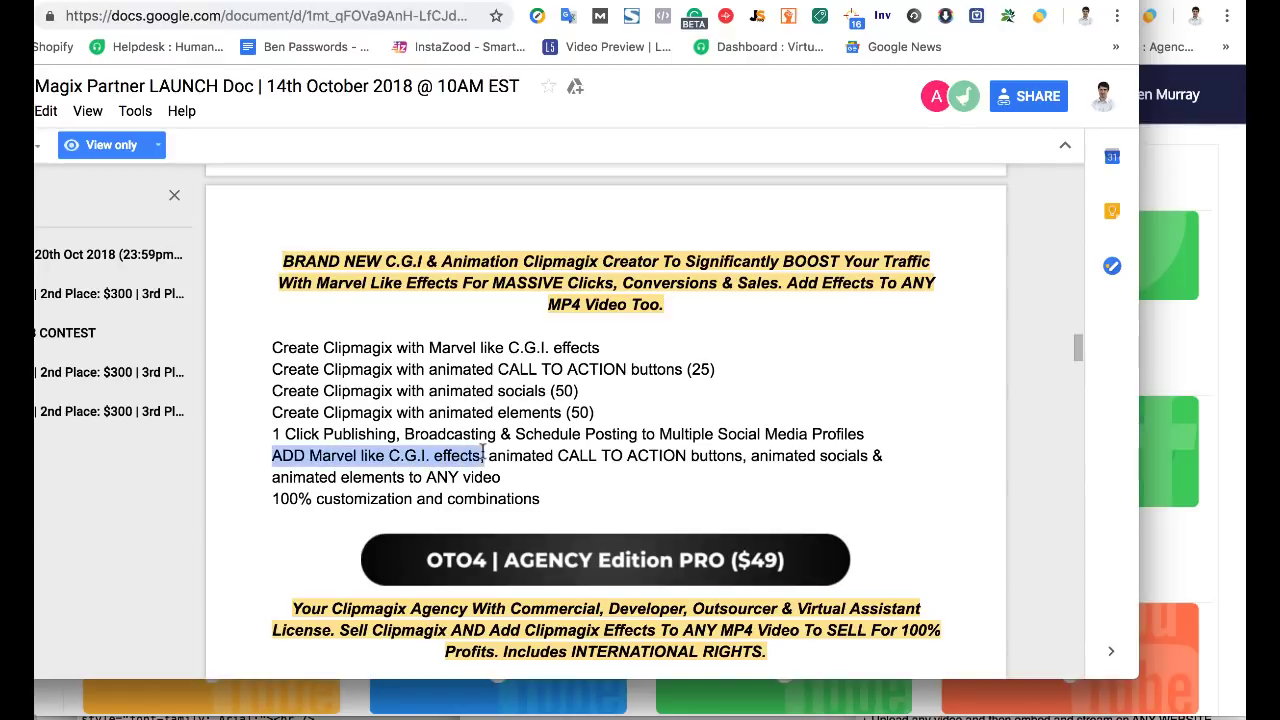
pyautogui.click(488, 452)
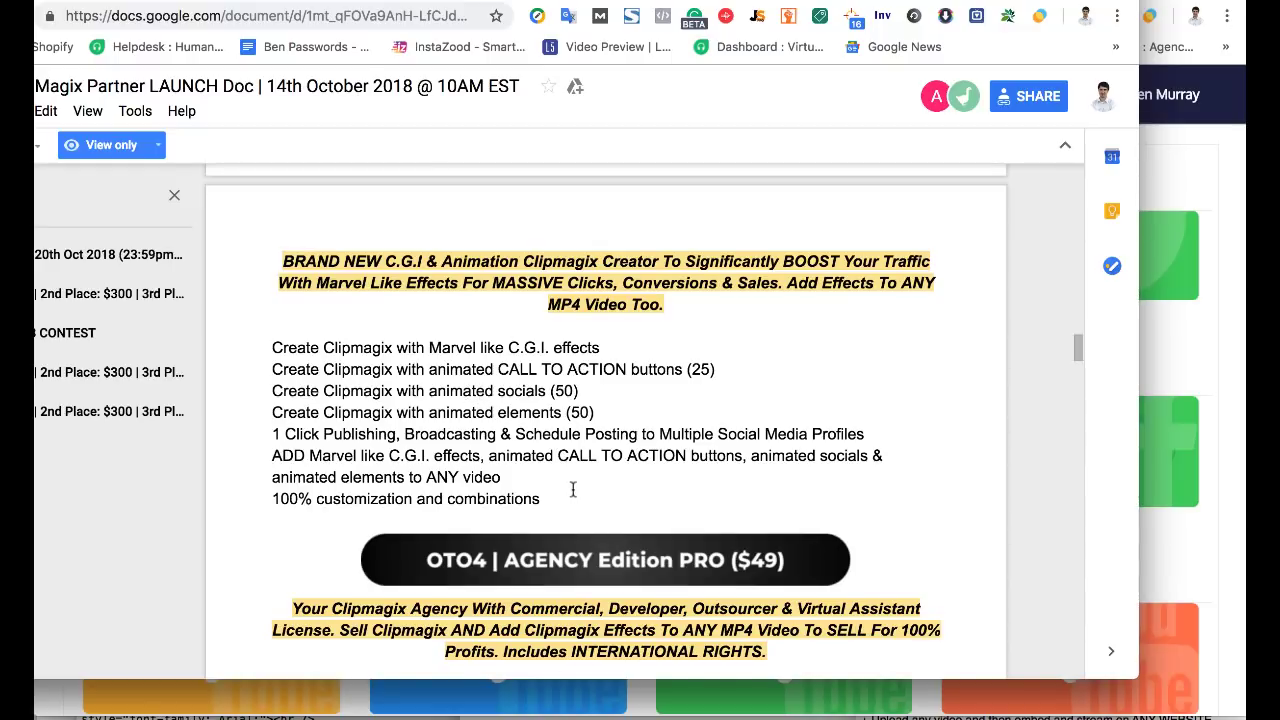
# Scroll through the OTO4 AGENCY Edition PRO ($49) features down to the NEW Bonus Material section
pyautogui.scroll(-5, 573, 489)
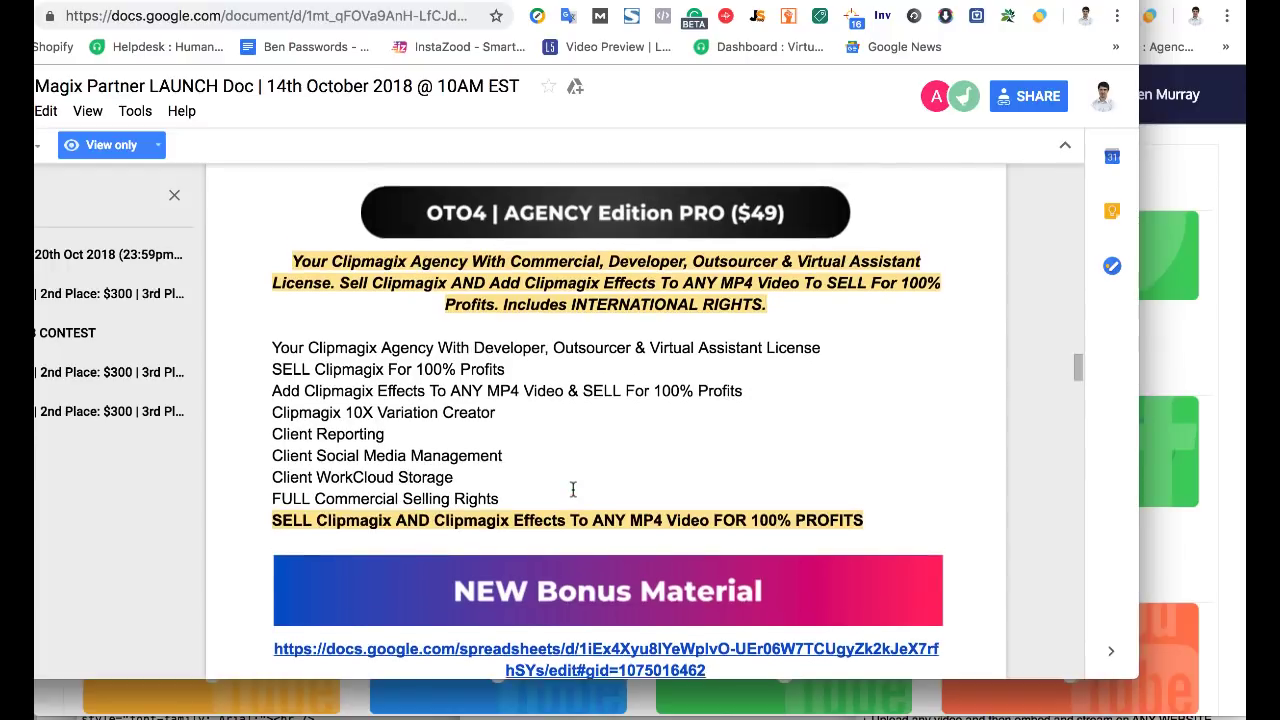
pyautogui.scroll(1, 573, 489)
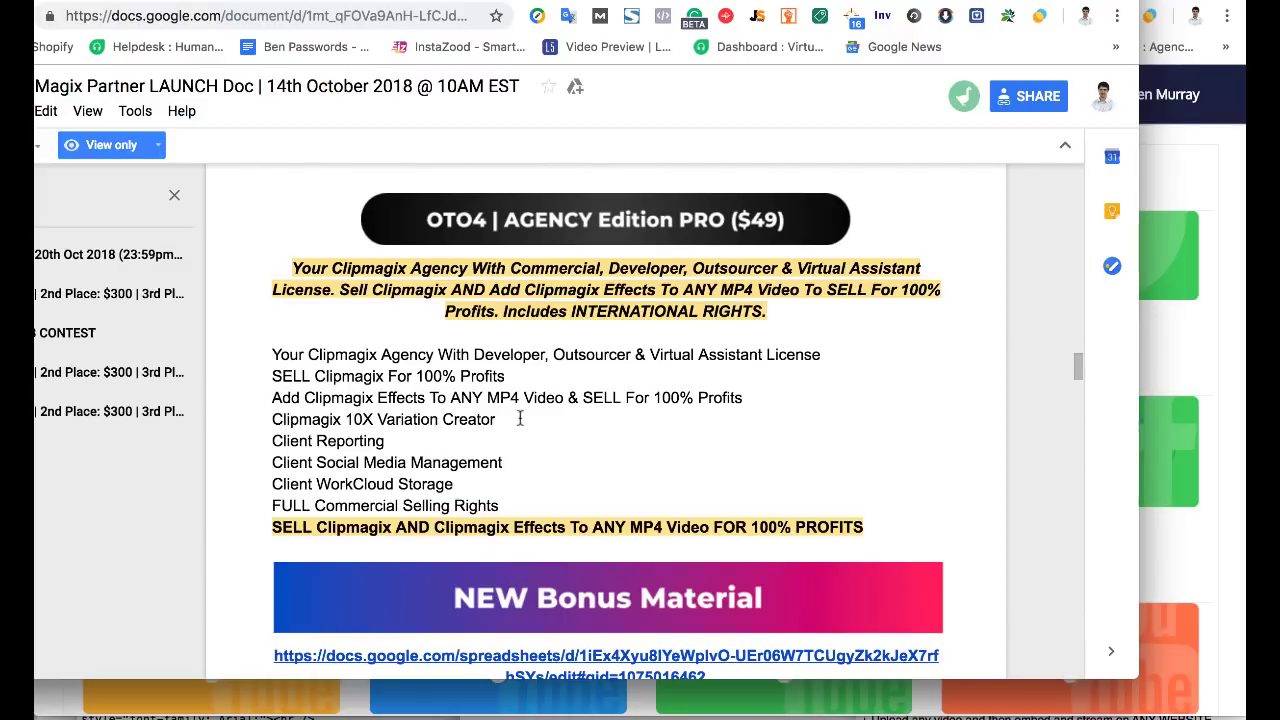
pyautogui.scroll(1, 519, 418)
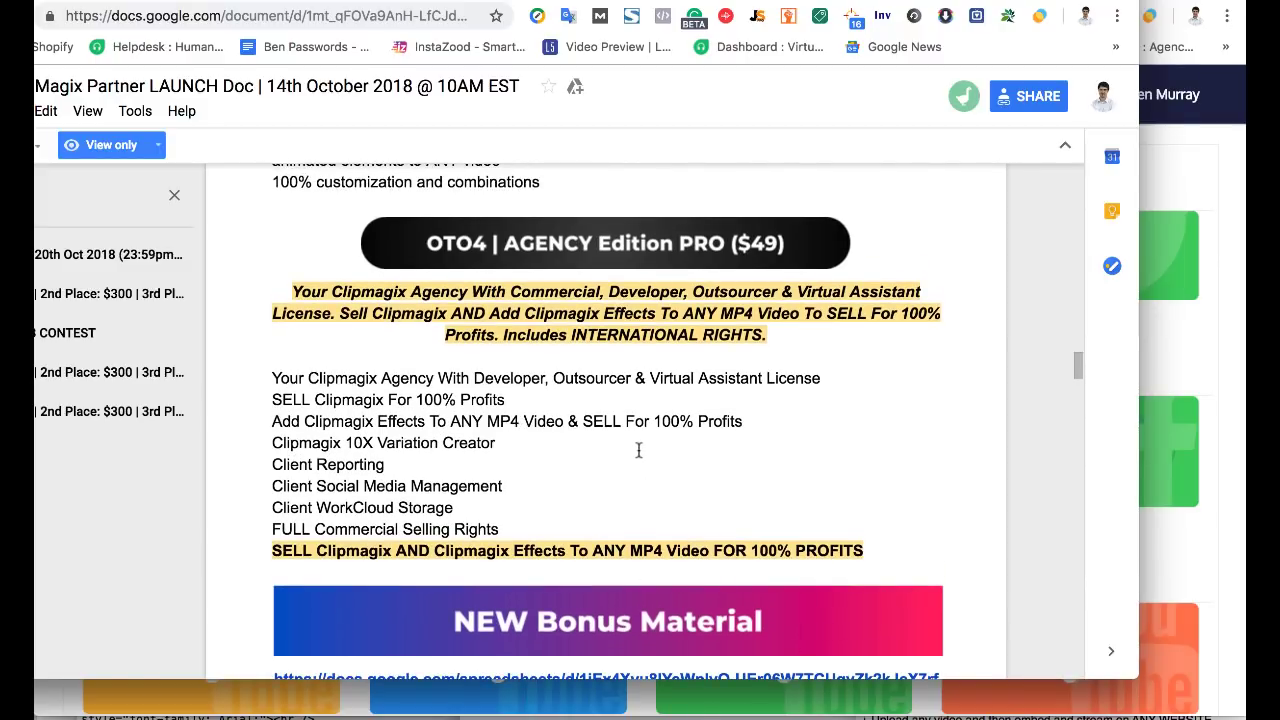
# Return to the ClipMagix Stats dashboard and scroll its Twitter, Facebook and Youtube counts, still 0
pyautogui.click(1150, 393)
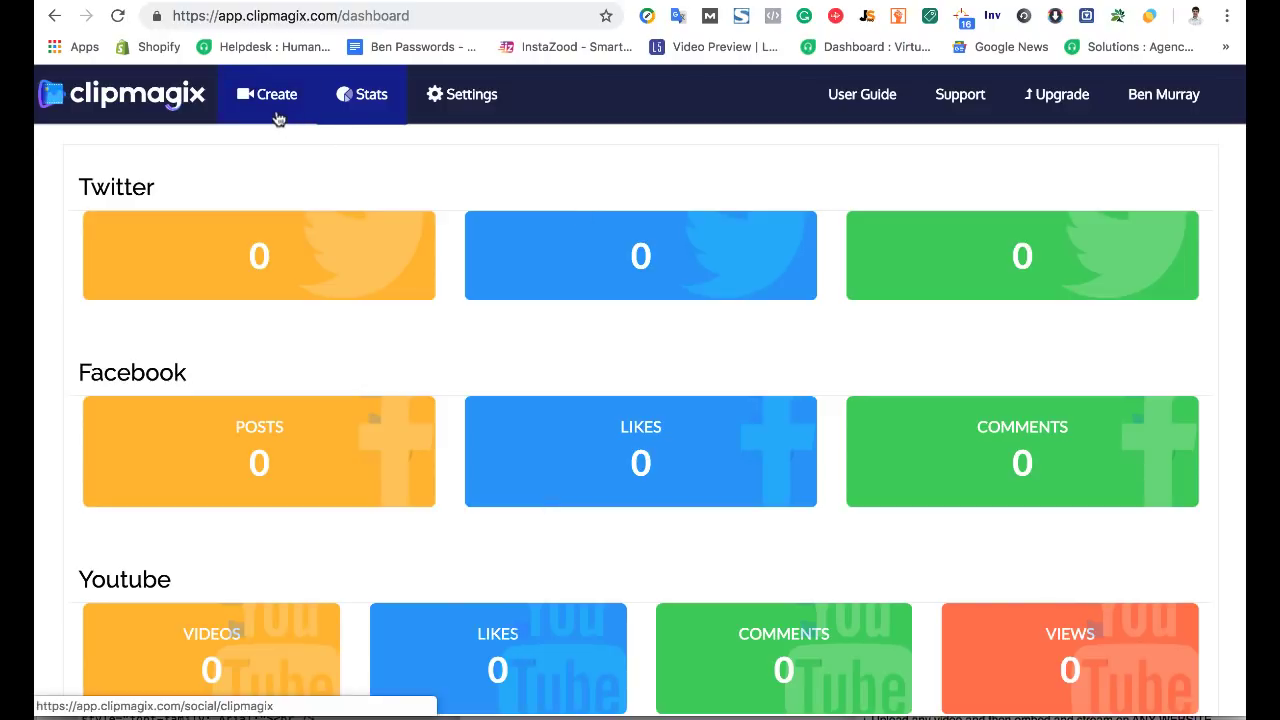
pyautogui.scroll(-3, 584, 254)
pyautogui.scroll(3, 584, 254)
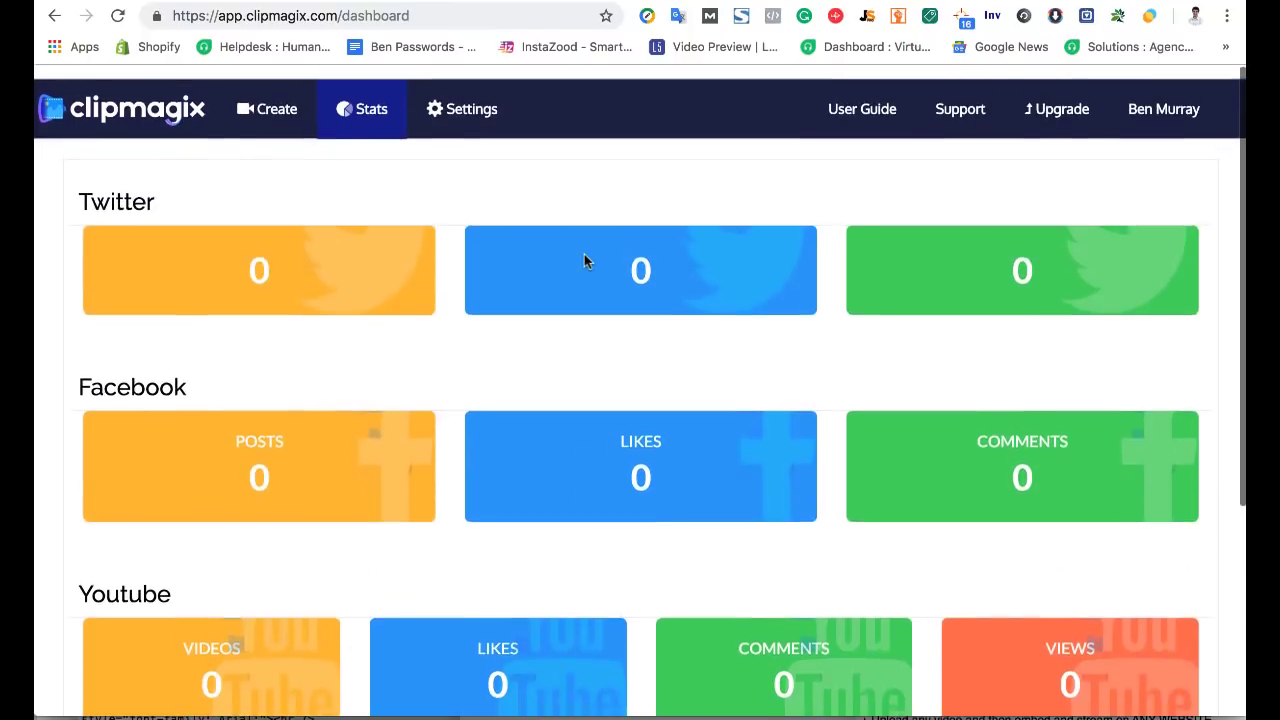